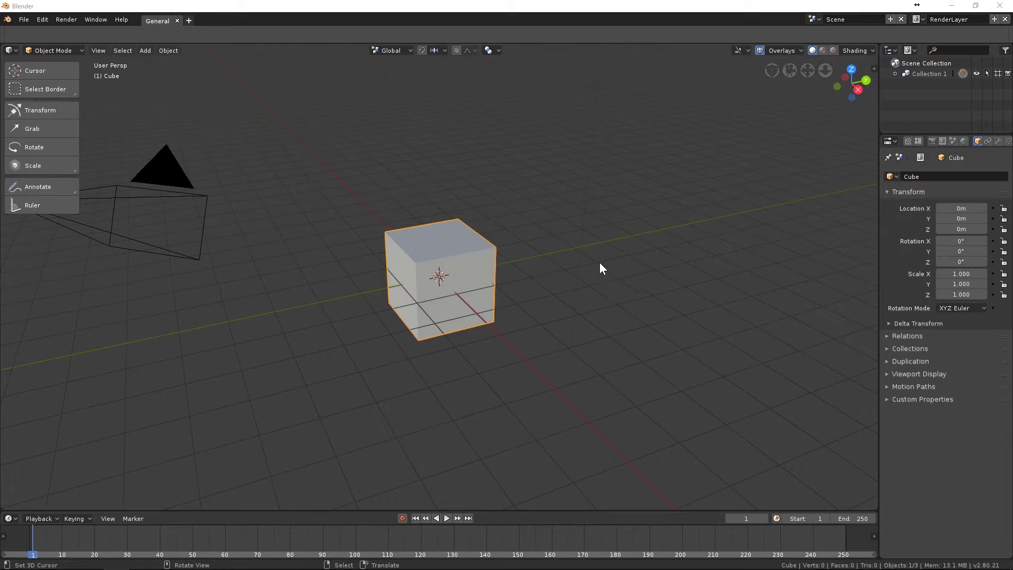
- Select the camera, the cube and the camera again, each as a single object
click(181, 167)
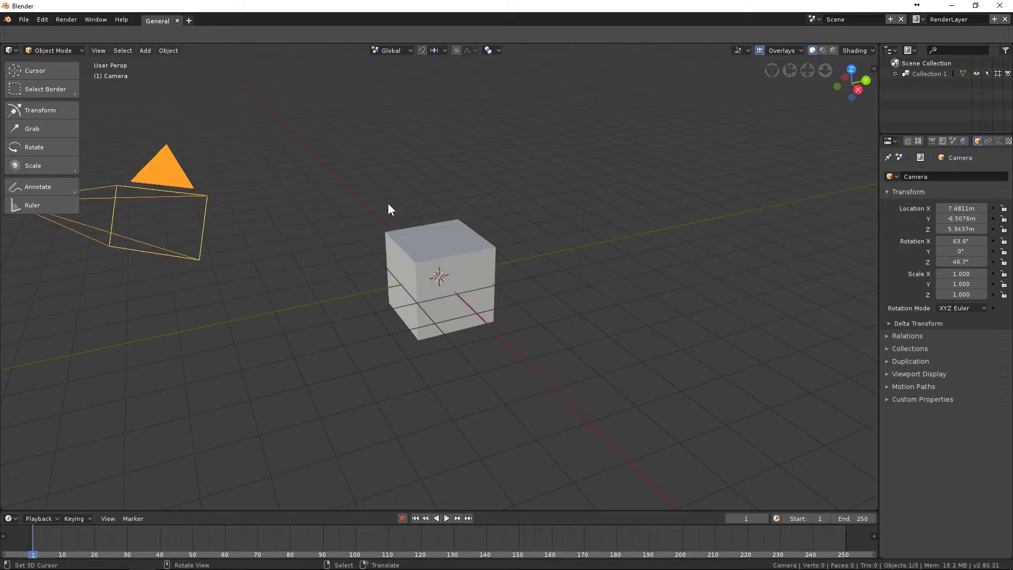
click(425, 225)
right_click(193, 176)
shift+middle_drag(484, 195, 527, 262)
middle_drag(535, 259, 522, 245)
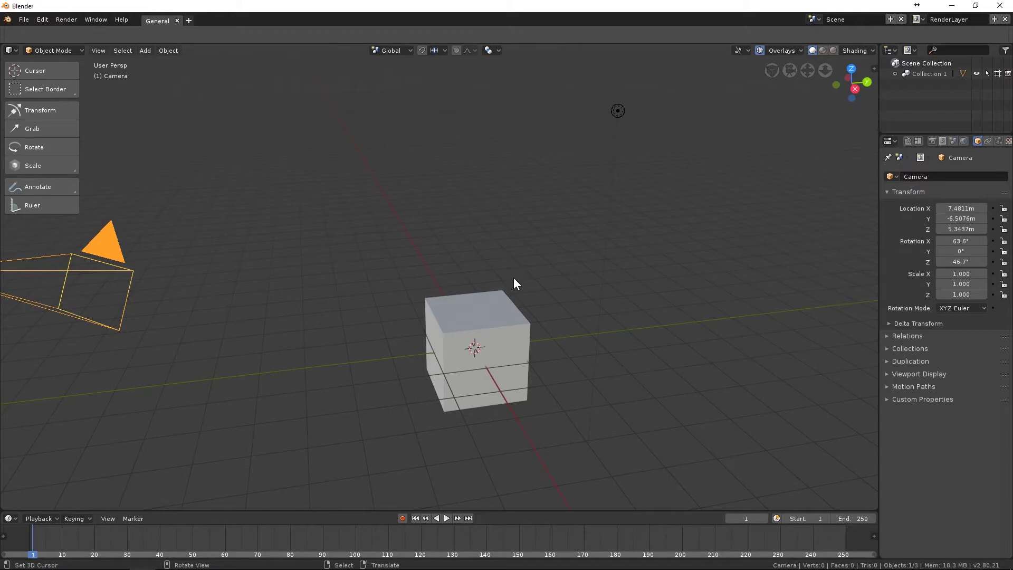
- Place the 3D cursor in the empty space above and beside the cube, and check its position from different angles
click(634, 213)
middle_drag(673, 245, 493, 227)
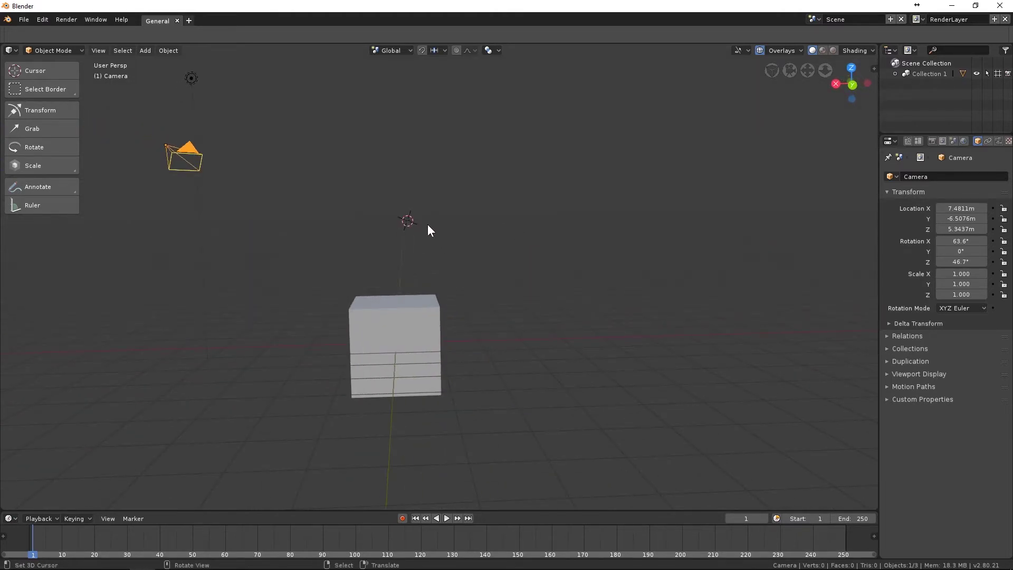
middle_drag(427, 253, 525, 242)
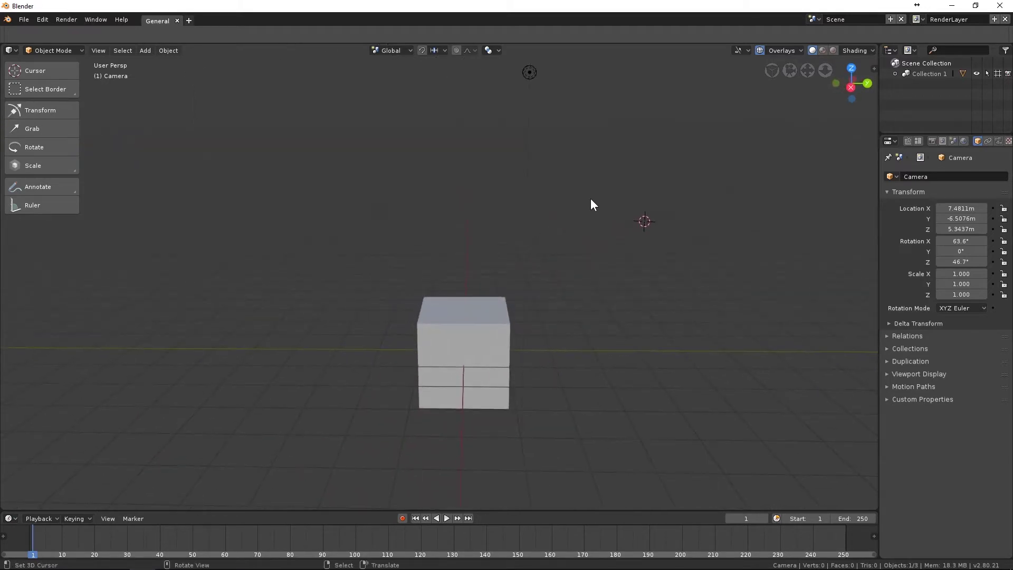
middle_drag(635, 253, 533, 326)
click(533, 330)
- Select the lamp, cube and camera together with the camera active, and show the camera's lens settings
click(605, 134)
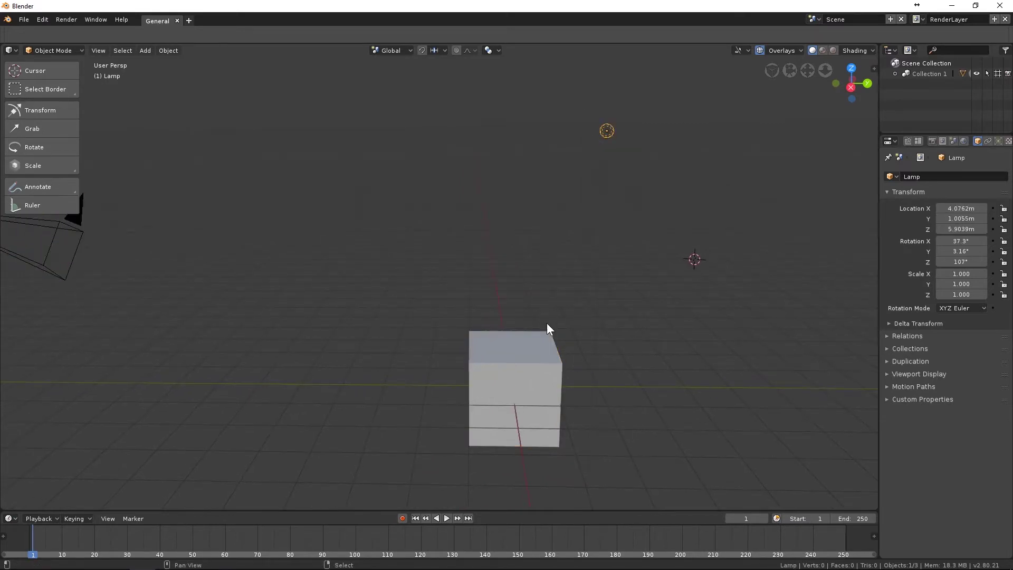
shift+click(528, 347)
middle_drag(398, 264, 373, 287)
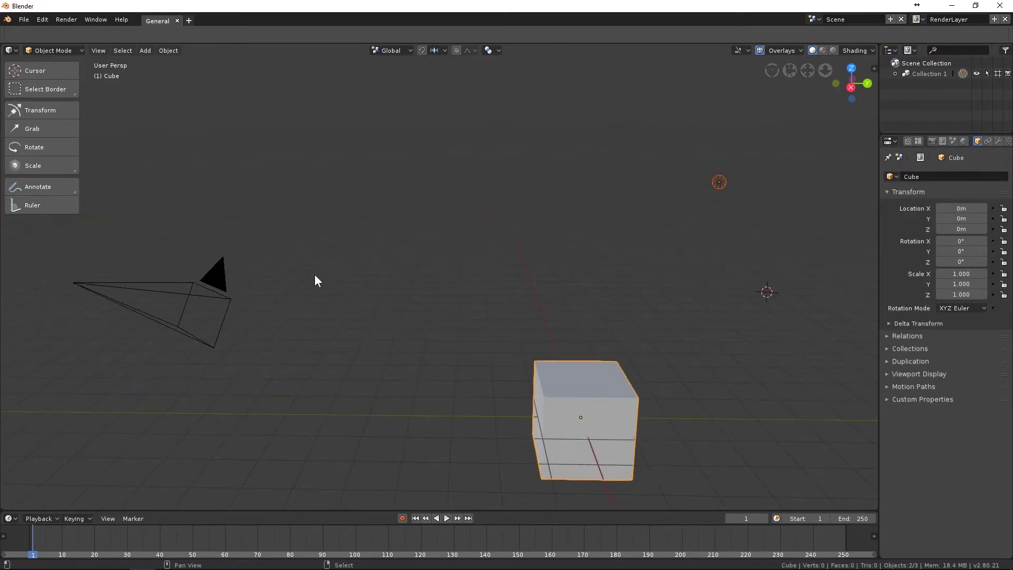
shift+click(216, 280)
shift+middle_drag(443, 264, 398, 235)
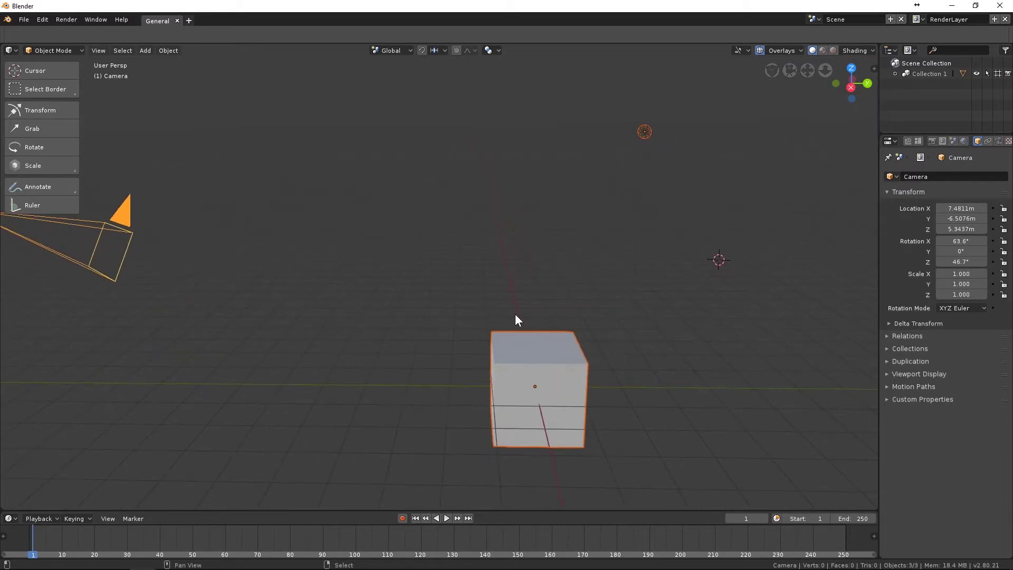
shift+middle_drag(235, 213, 276, 235)
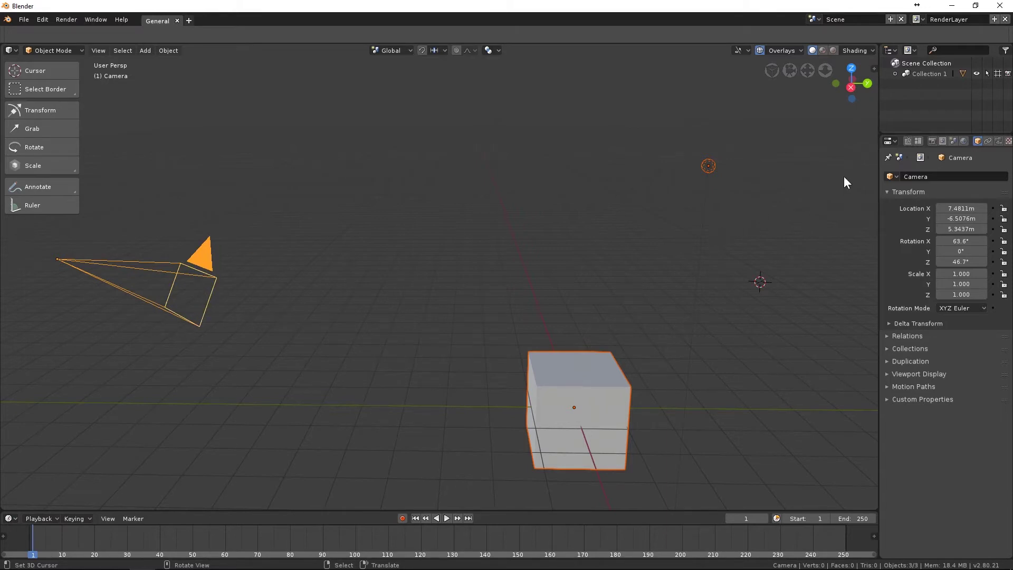
middle_drag(958, 141, 938, 139)
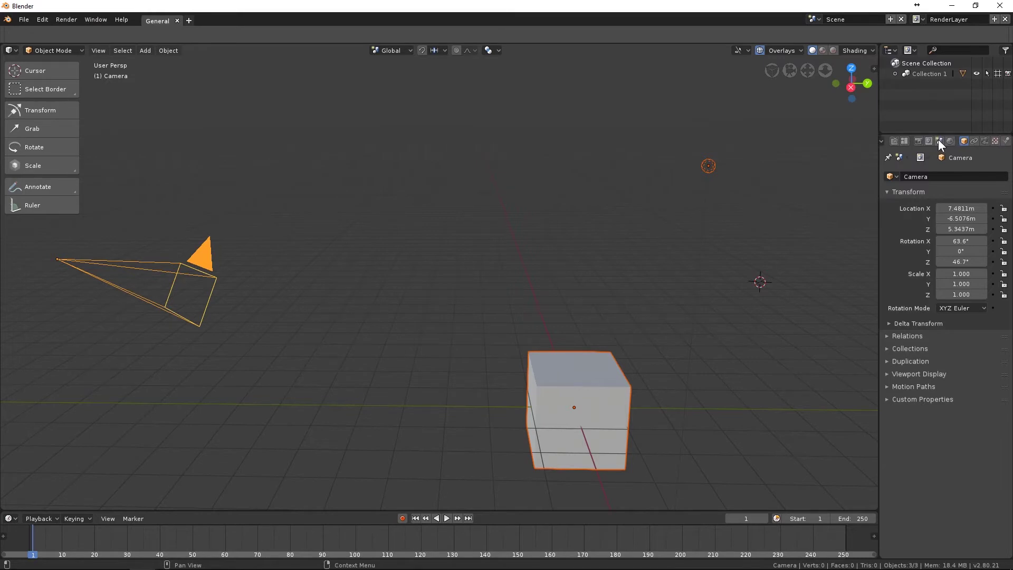
click(985, 140)
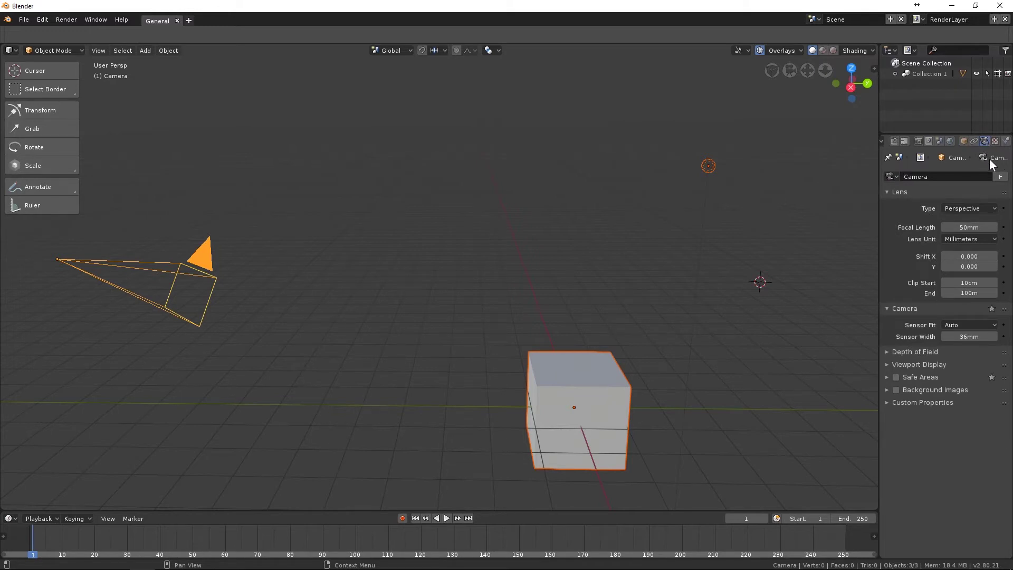
- Make the cube the active object and look through its material, texture, particle and physics properties
shift+click(595, 371)
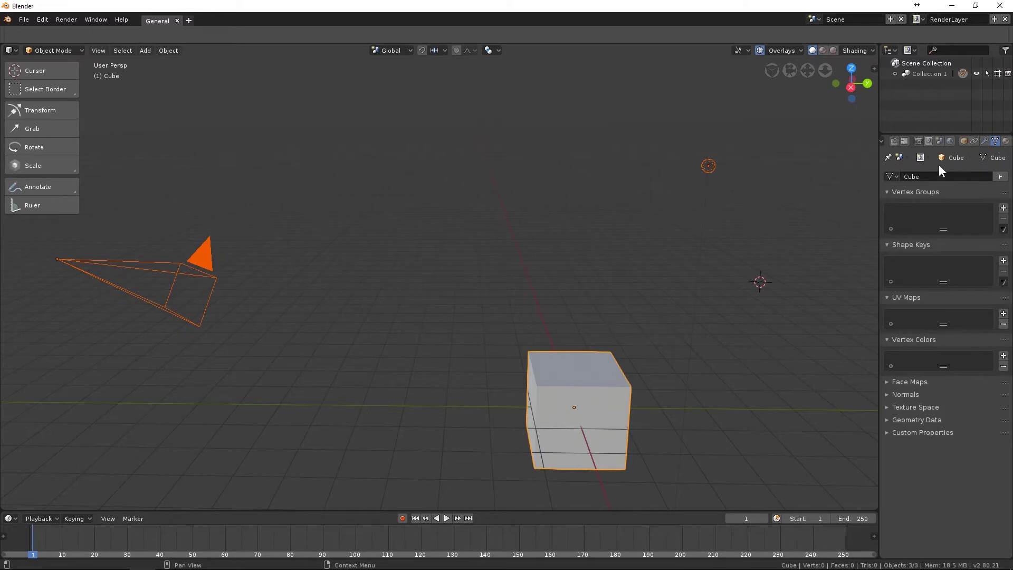
scroll(984, 140, down, 3)
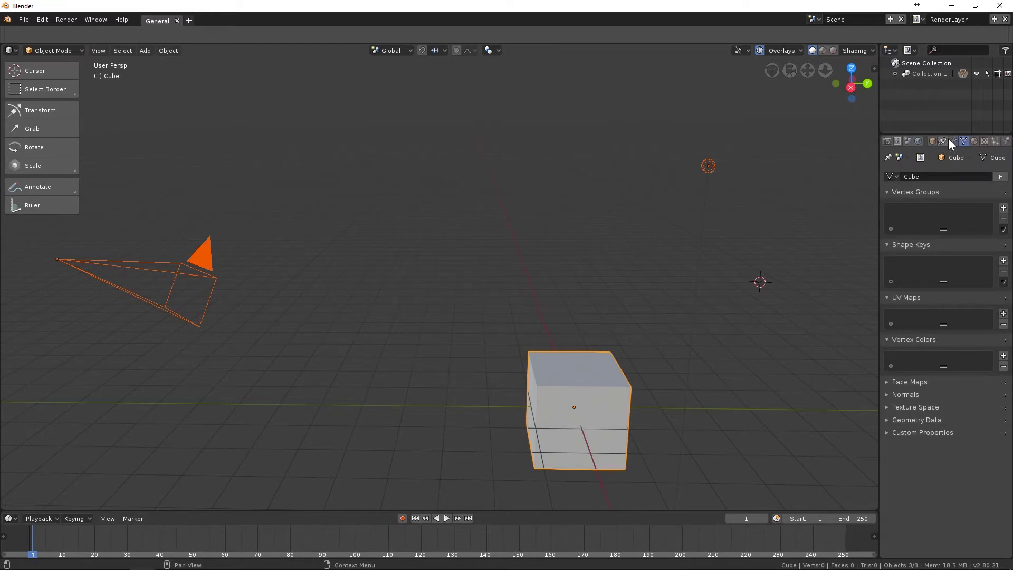
click(973, 141)
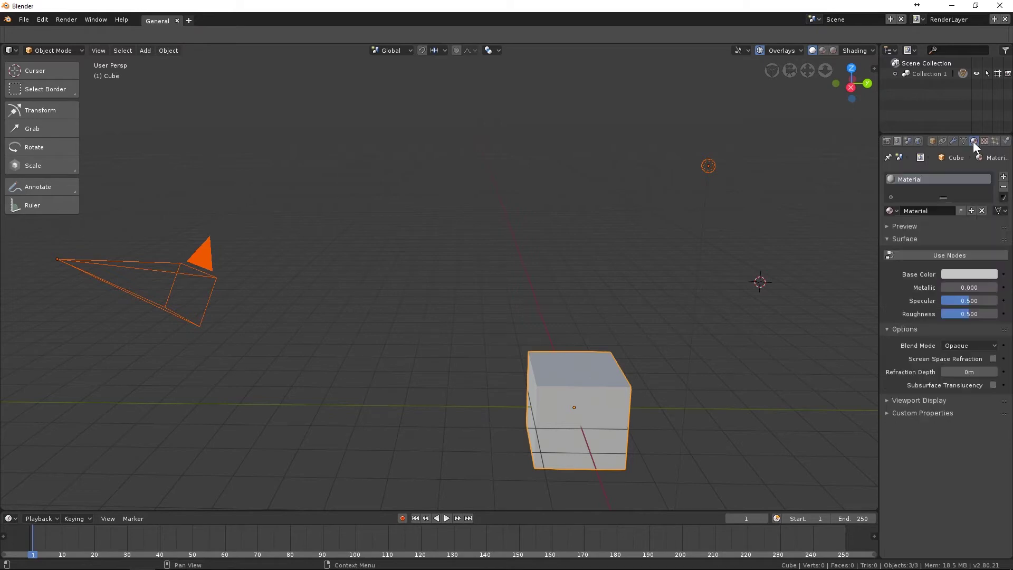
click(984, 141)
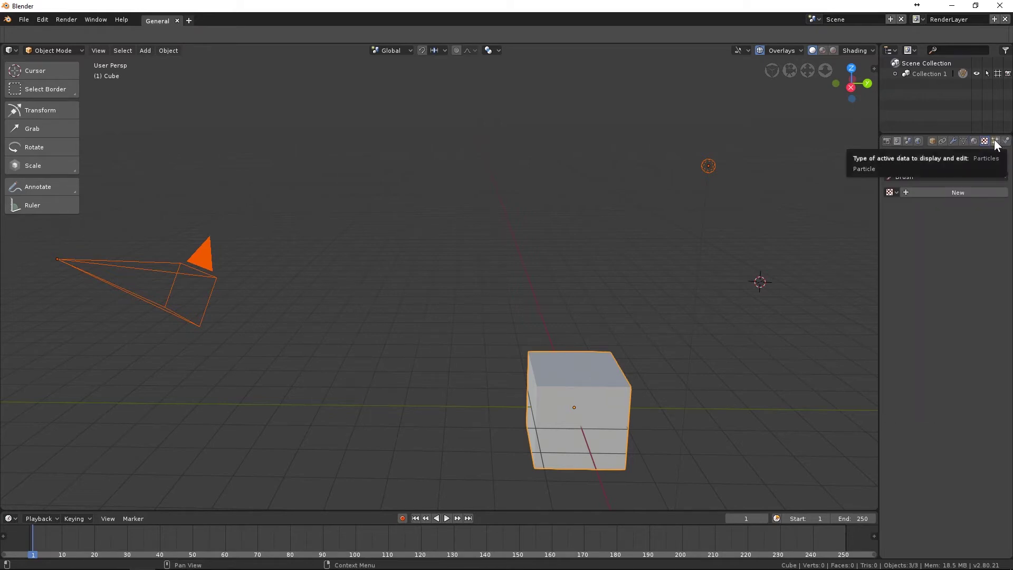
click(997, 142)
click(1005, 142)
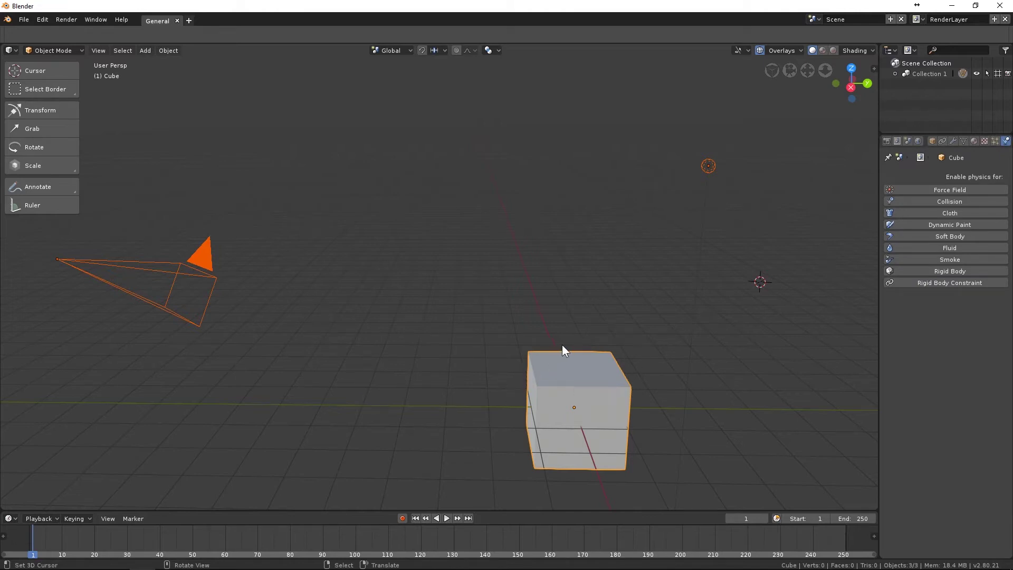
- Make the lamp the active object of the selection and show its light settings
shift+click(709, 166)
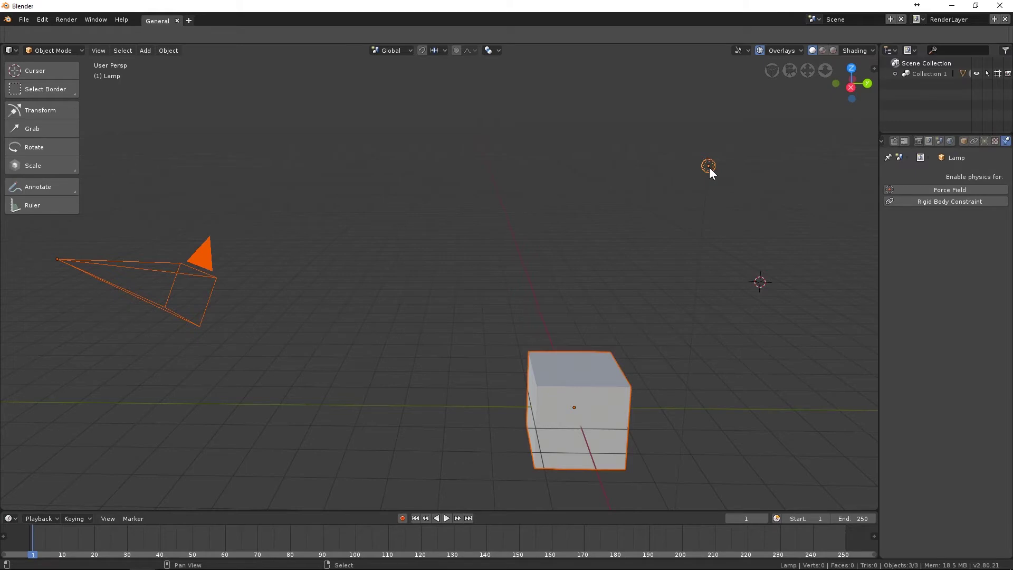
click(985, 141)
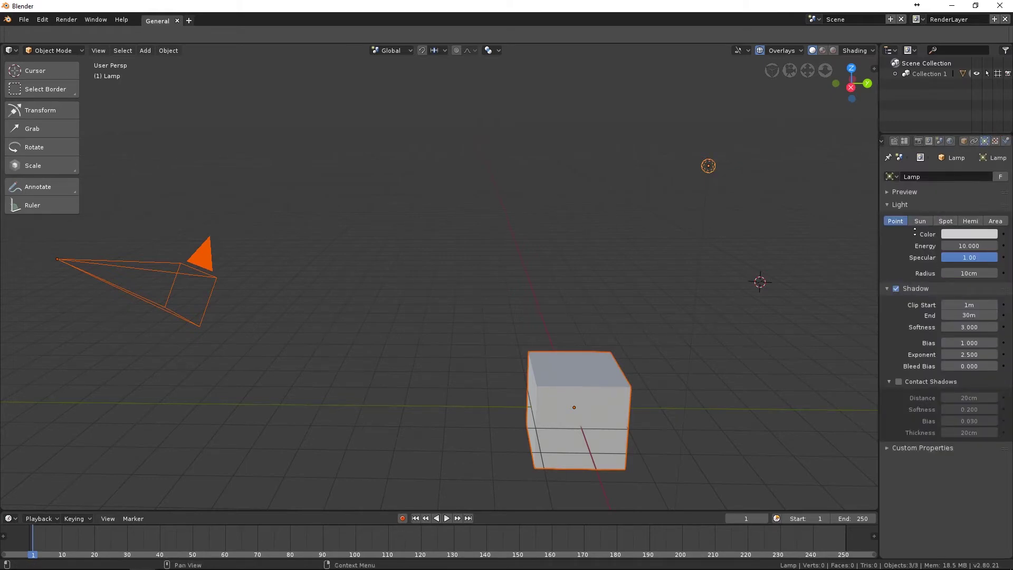
shift+middle_drag(734, 233, 698, 214)
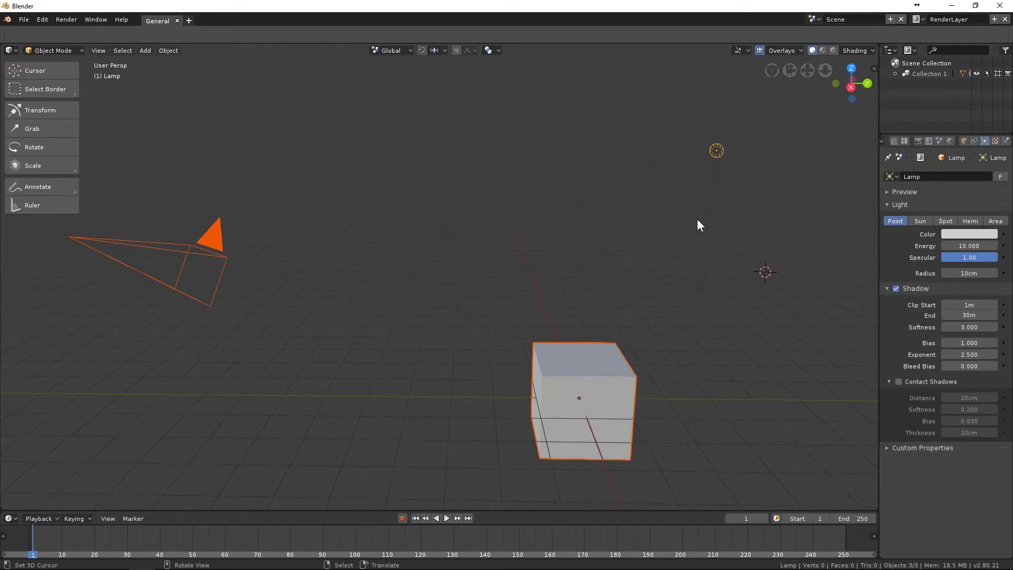
- Clear the selection, select every object in the scene, and clear the selection again
click(697, 231)
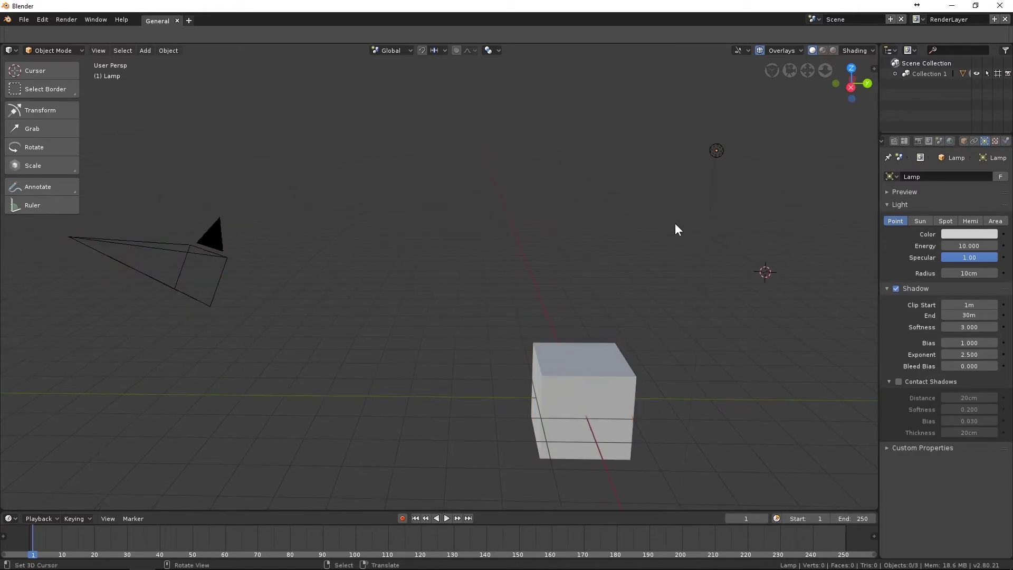
key(a)
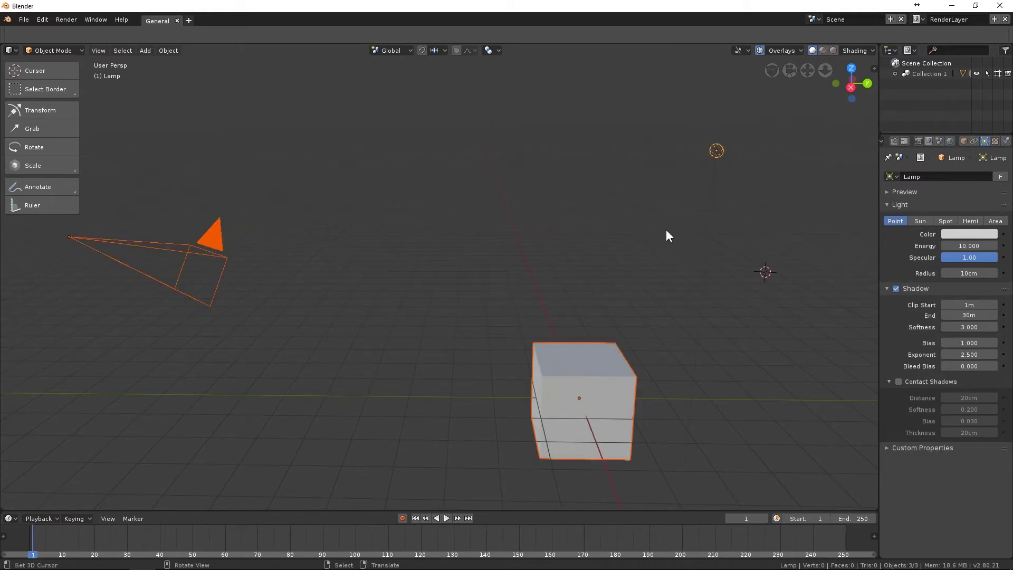
click(662, 232)
shift+middle_drag(662, 232, 676, 229)
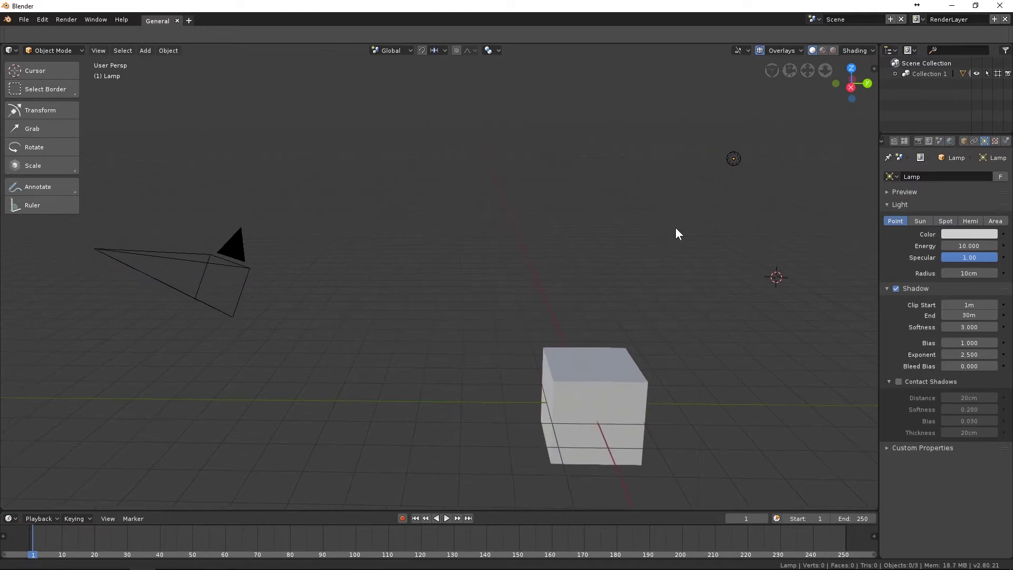
- Box-select all three objects with the Select Border tool, then switch to the Cursor tool and deselect everything
click(44, 89)
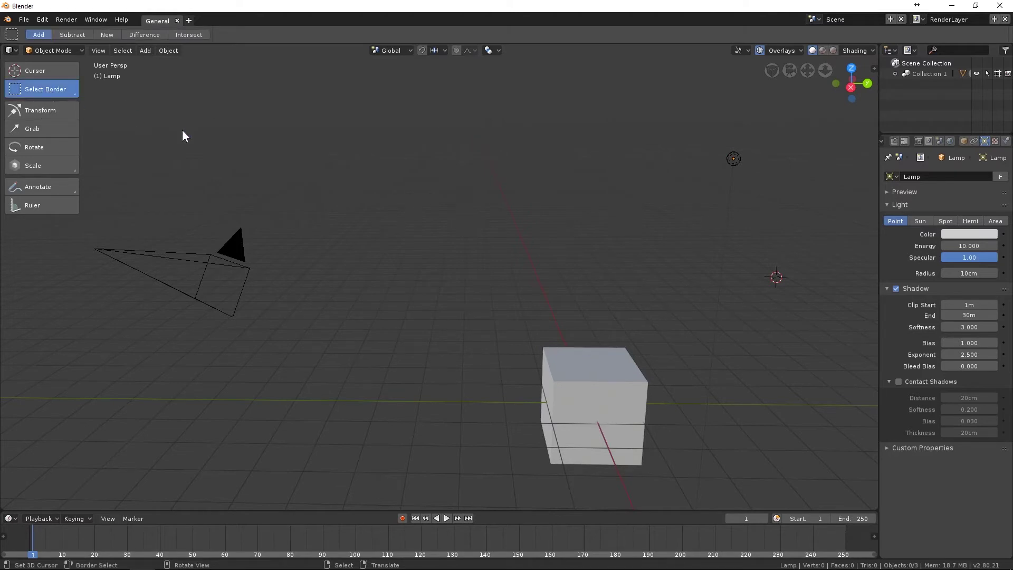
drag(786, 141, 169, 456)
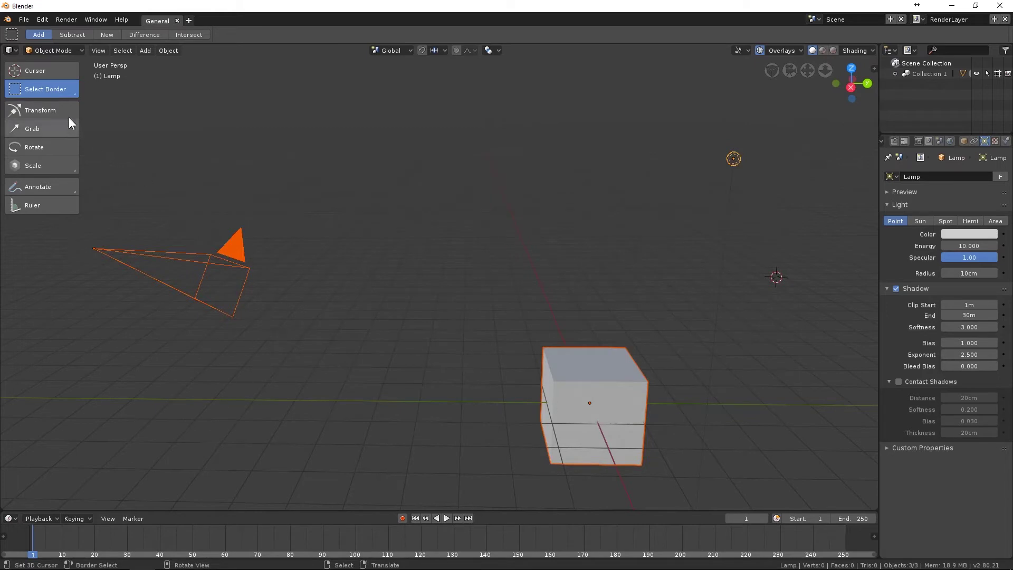
click(43, 70)
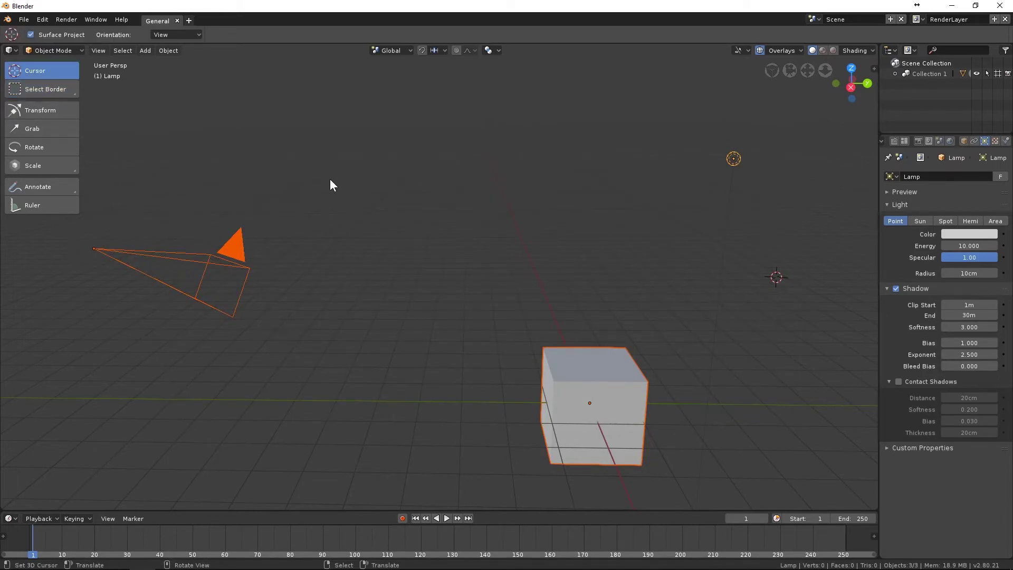
key(alt+a)
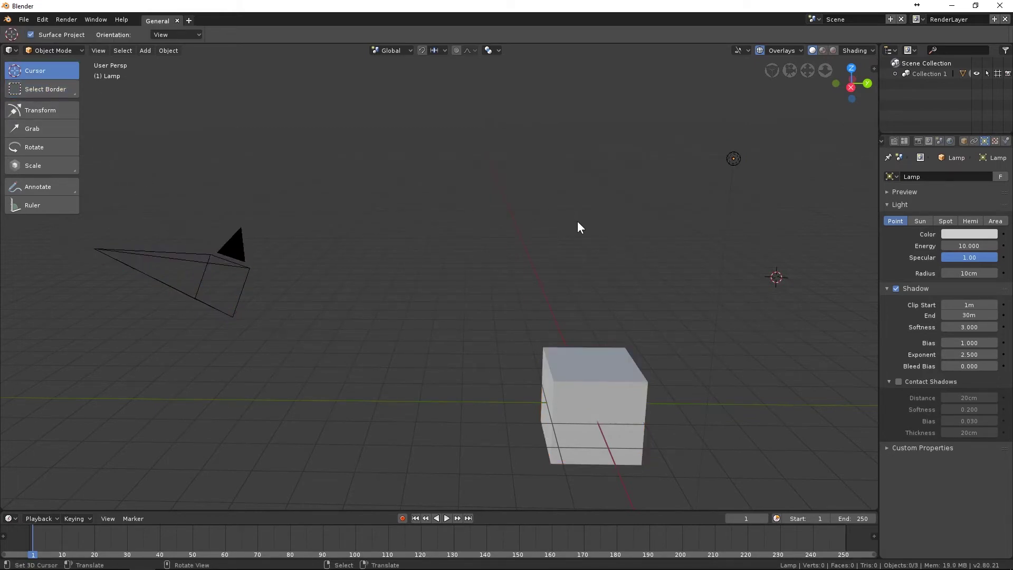
- Box-select the lamp and cube, and add the camera to the selection with a second box
key(b)
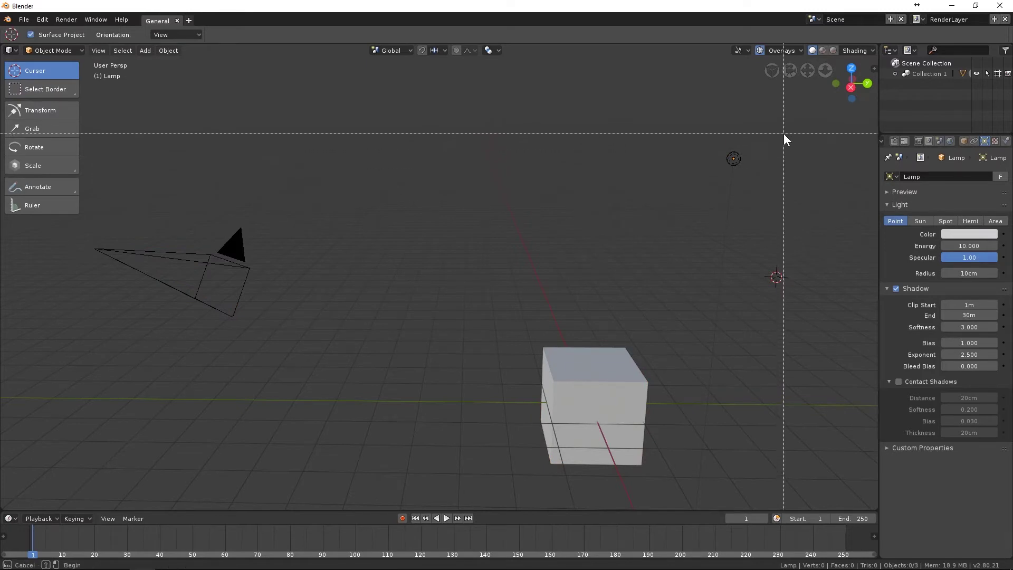
drag(783, 130, 478, 482)
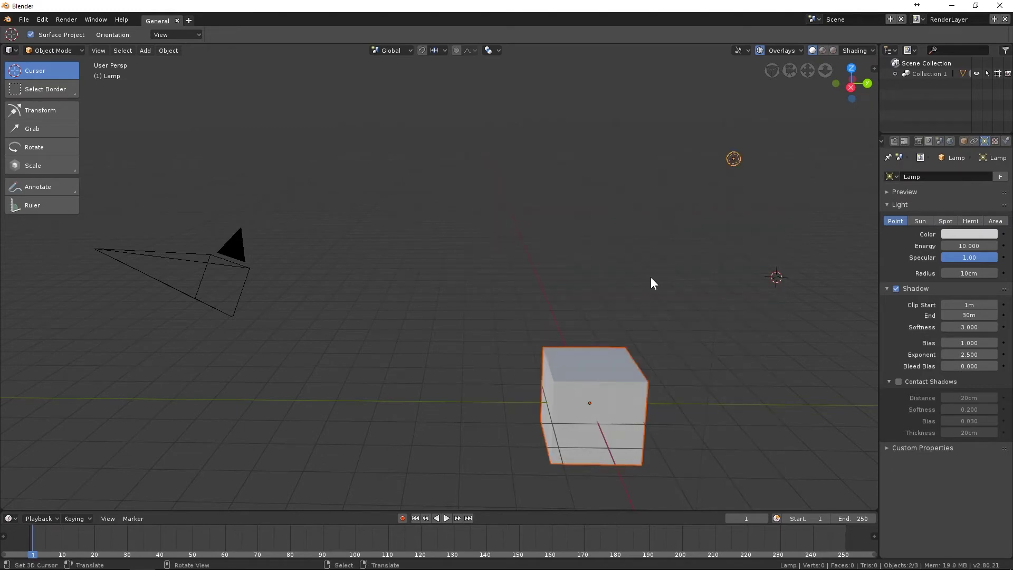
key(b)
drag(355, 189, 136, 353)
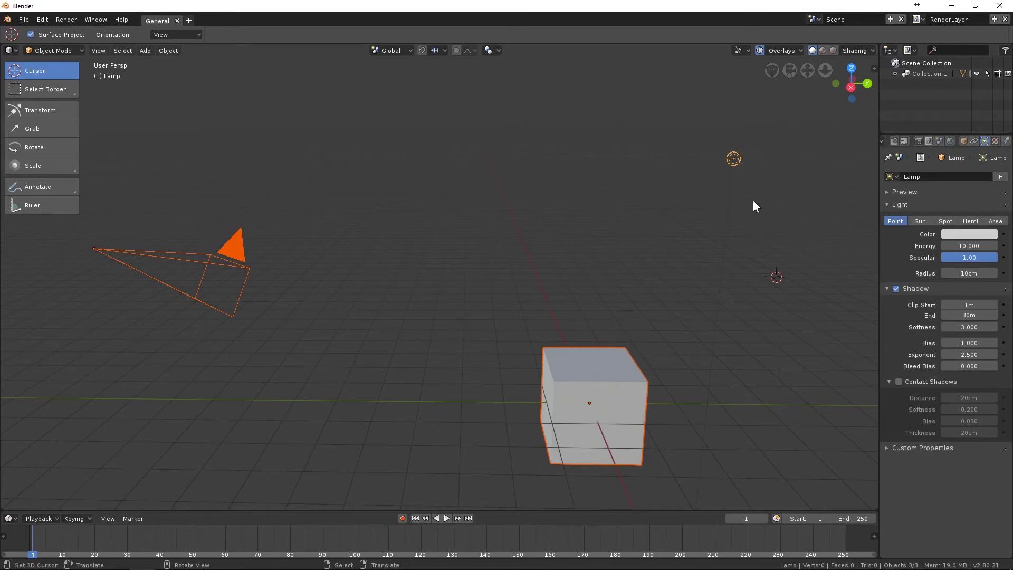
- Remove only the lamp from the selection with a box around it
middle_drag(649, 206, 669, 213)
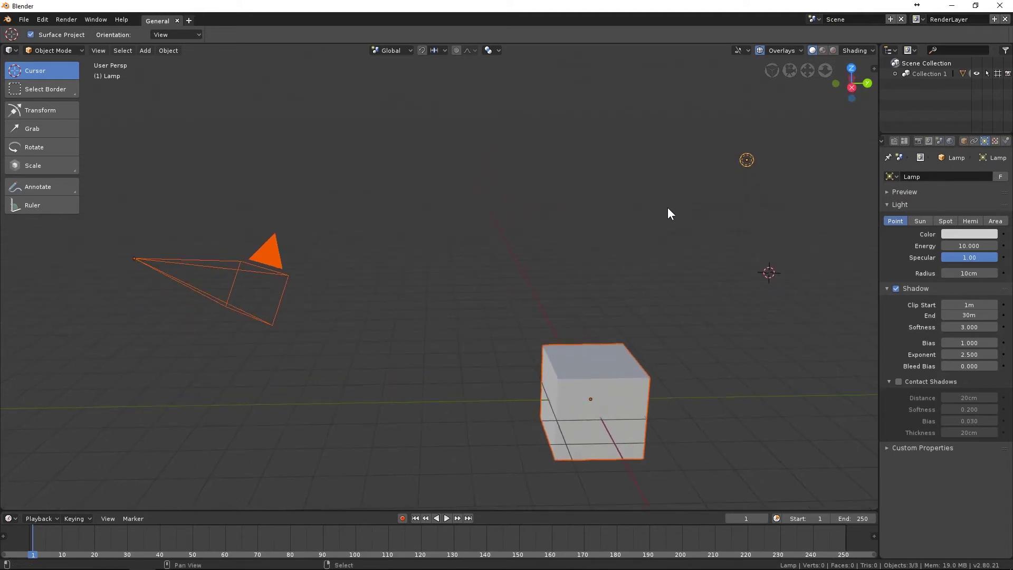
mouse_move(654, 246)
middle_down()
mouse_move(654, 262)
mouse_move(665, 262)
mouse_move(664, 238)
middle_up()
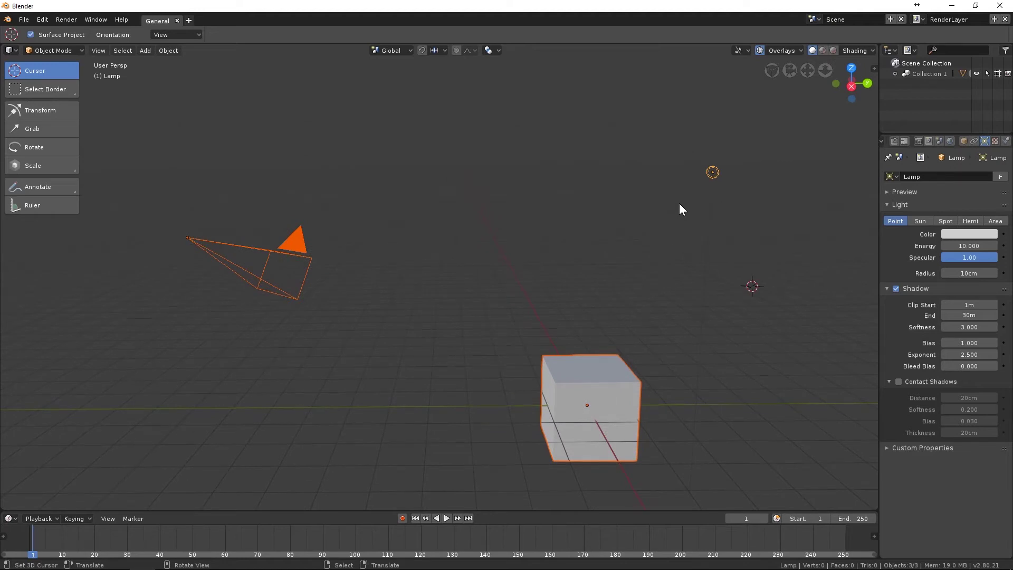
key(b)
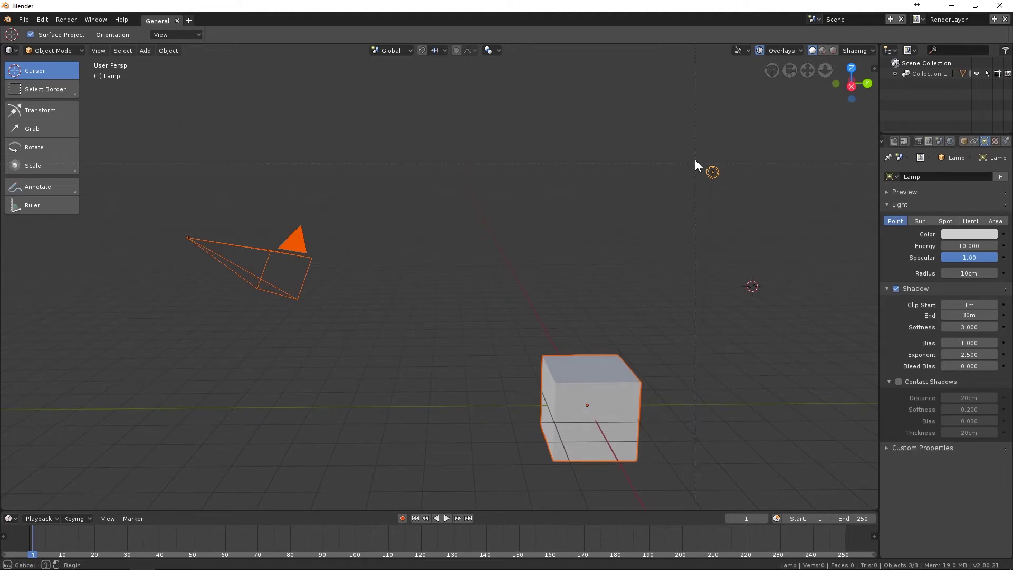
drag(664, 125, 767, 242)
middle_drag(767, 242, 767, 242)
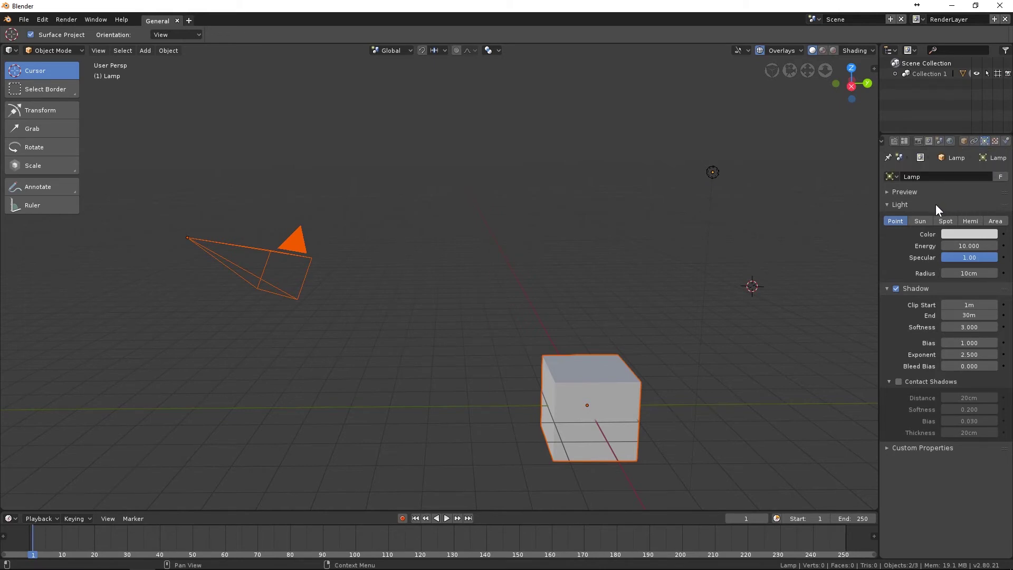
- Deselect everything, then select the cube and add the lamp and camera one by one, with the camera active
key(a)
shift+middle_drag(710, 222, 711, 227)
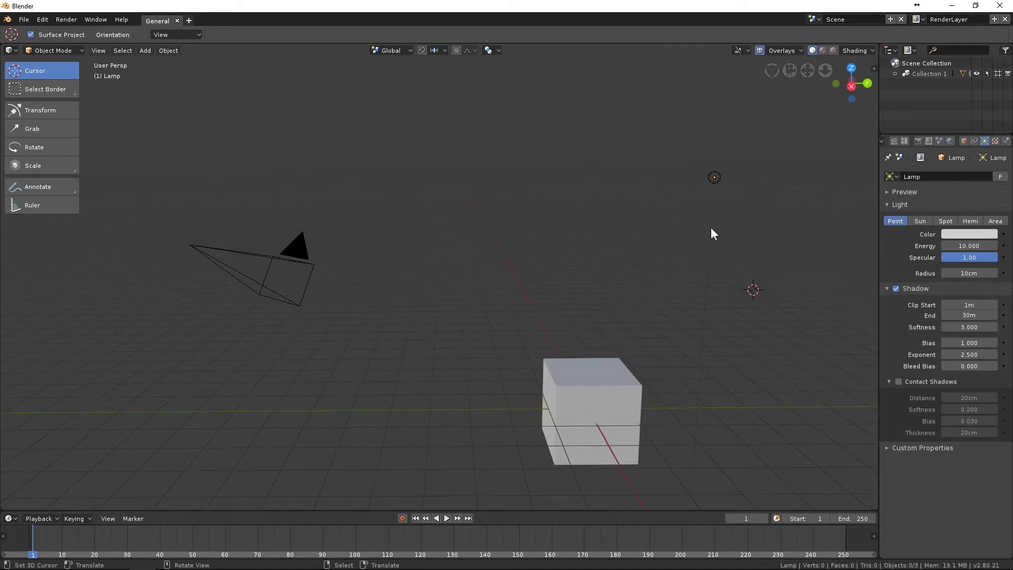
right_click(618, 365)
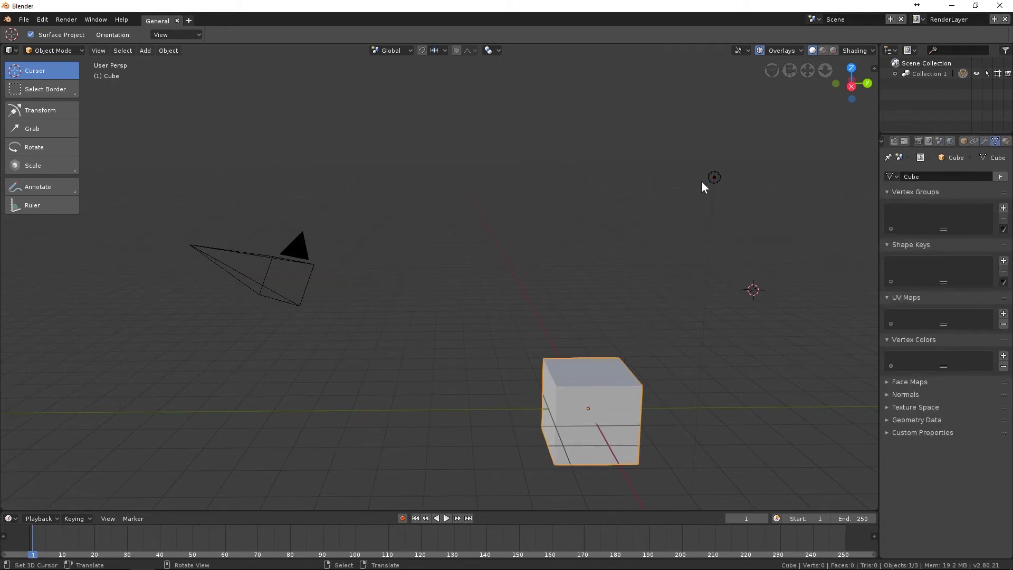
shift+right_click(715, 177)
shift+right_click(291, 254)
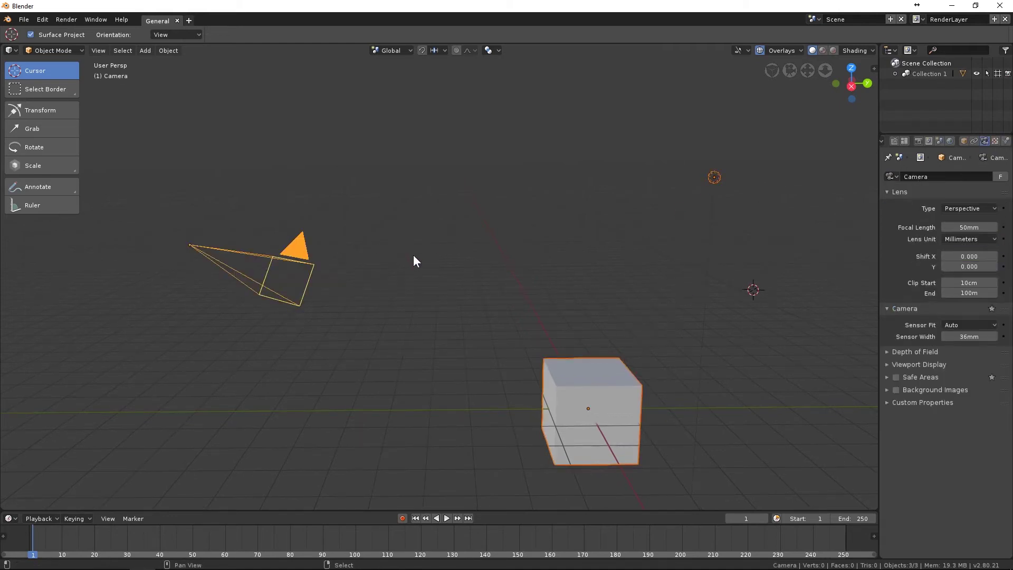
- Make the cube the active object, then clear the selection and box-select all three objects
shift+right_click(593, 384)
key(alt+a)
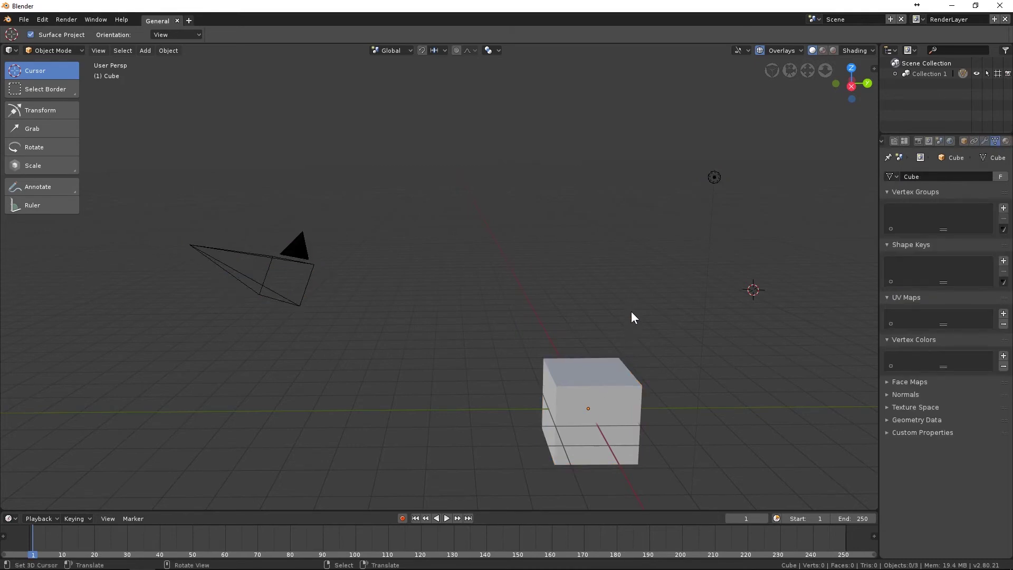
key(b)
drag(783, 217, 232, 494)
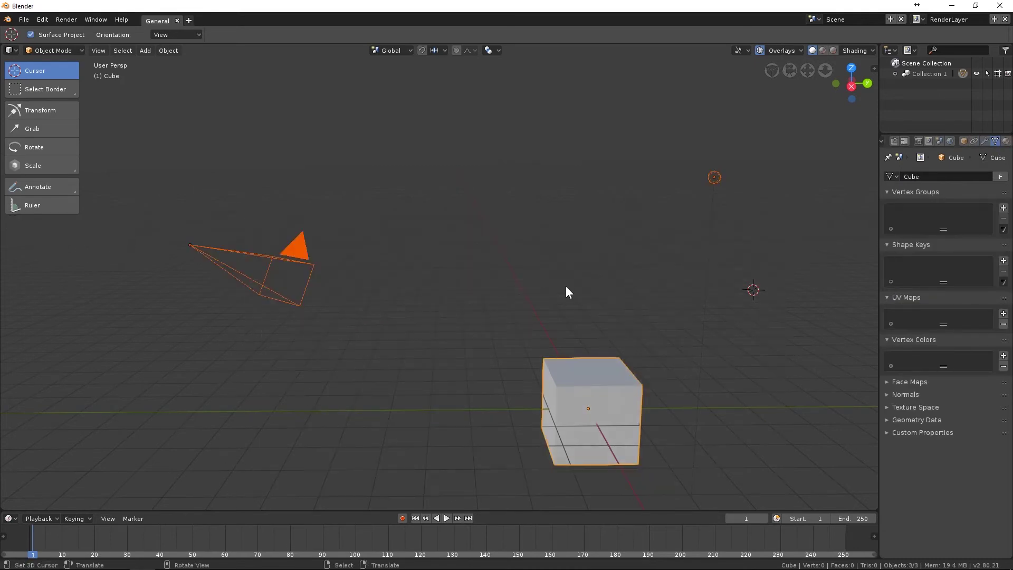
- Deselect and reselect all objects at once, then select only the cube
key(alt+a)
key(a)
right_click(603, 372)
middle_drag(602, 371, 541, 324)
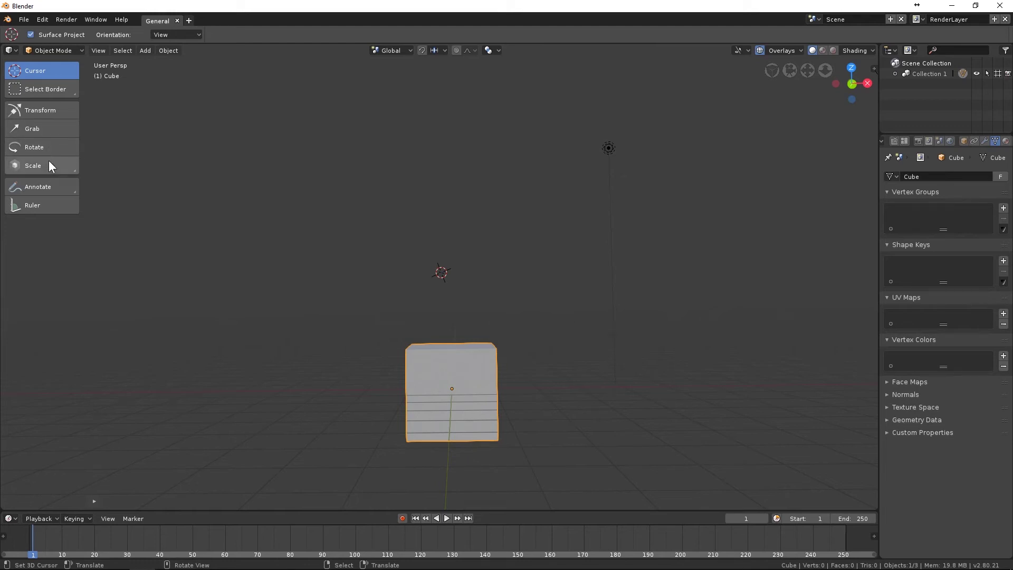
mouse_move(586, 287)
middle_down()
mouse_move(586, 301)
mouse_move(581, 293)
middle_up()
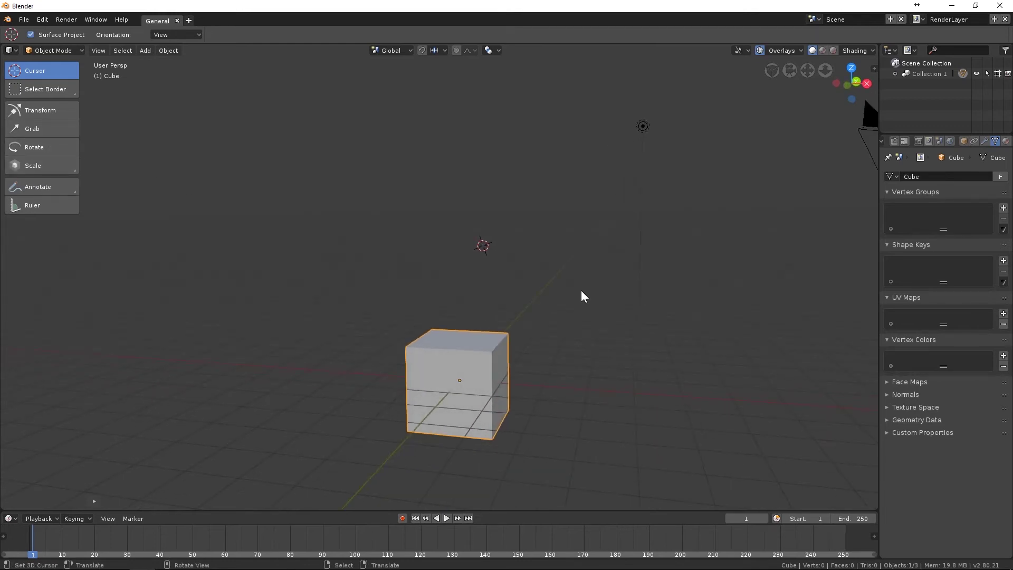
- Compare the gizmos of the Rotate, Scale, Grab and Transform tools on the cube, then return to the Cursor tool
click(45, 147)
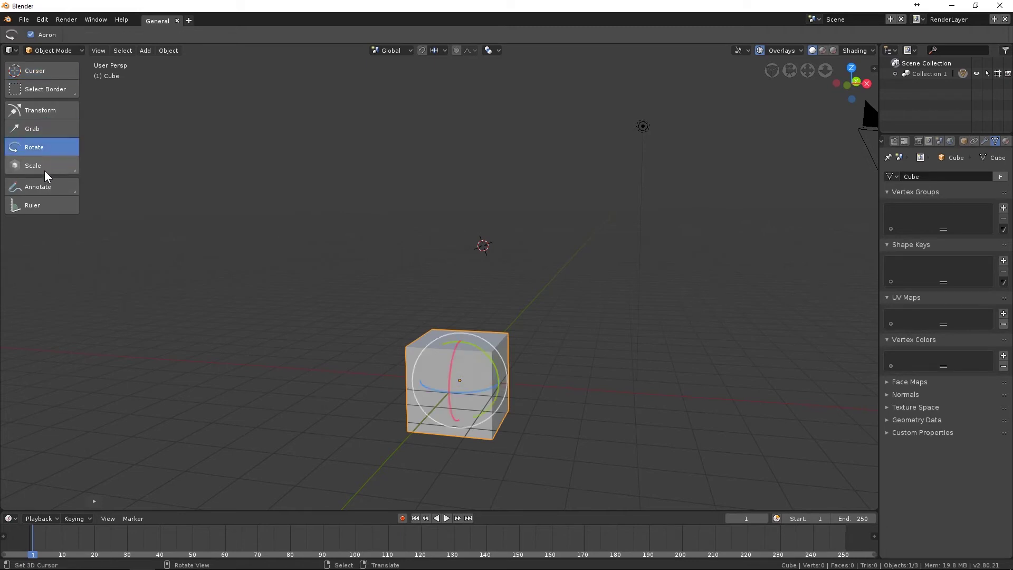
click(41, 163)
click(41, 149)
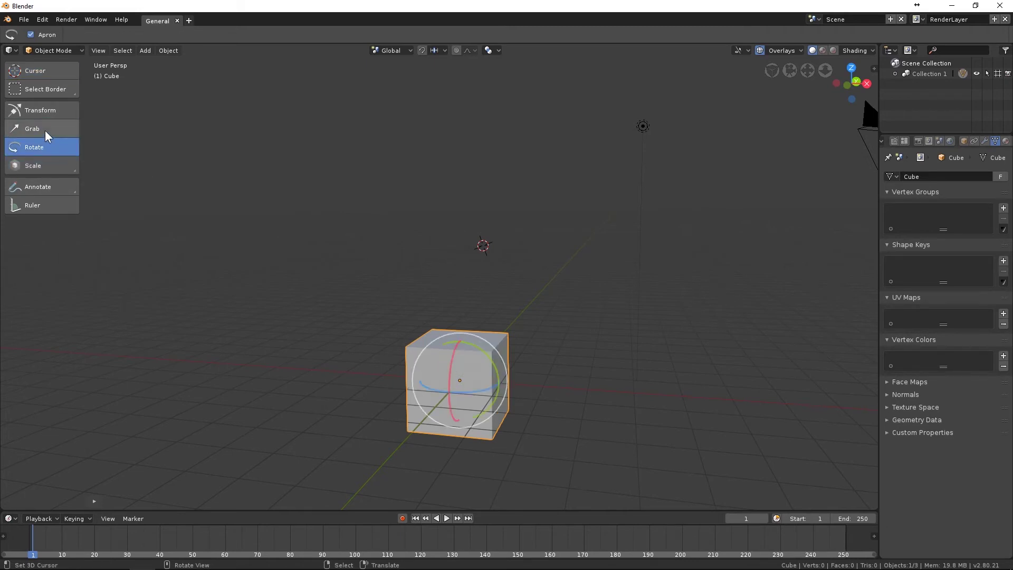
click(45, 131)
click(43, 150)
click(49, 168)
click(44, 126)
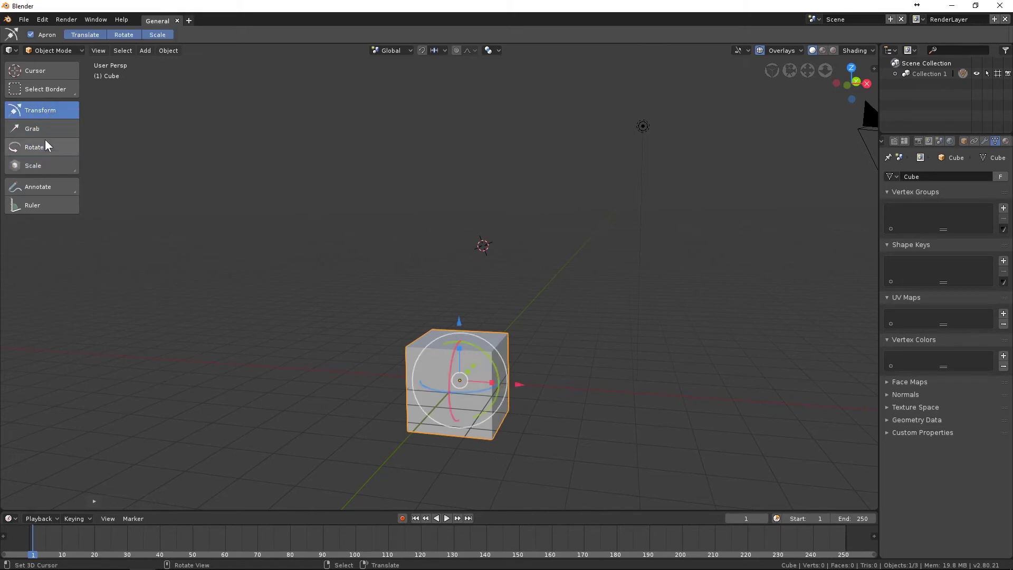
click(46, 145)
click(45, 162)
click(47, 127)
click(38, 164)
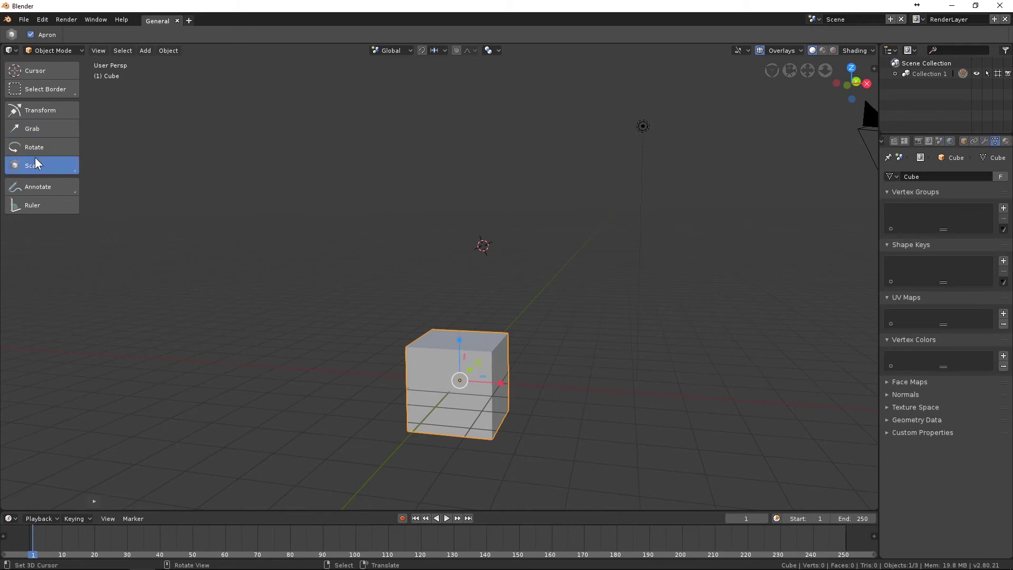
click(45, 72)
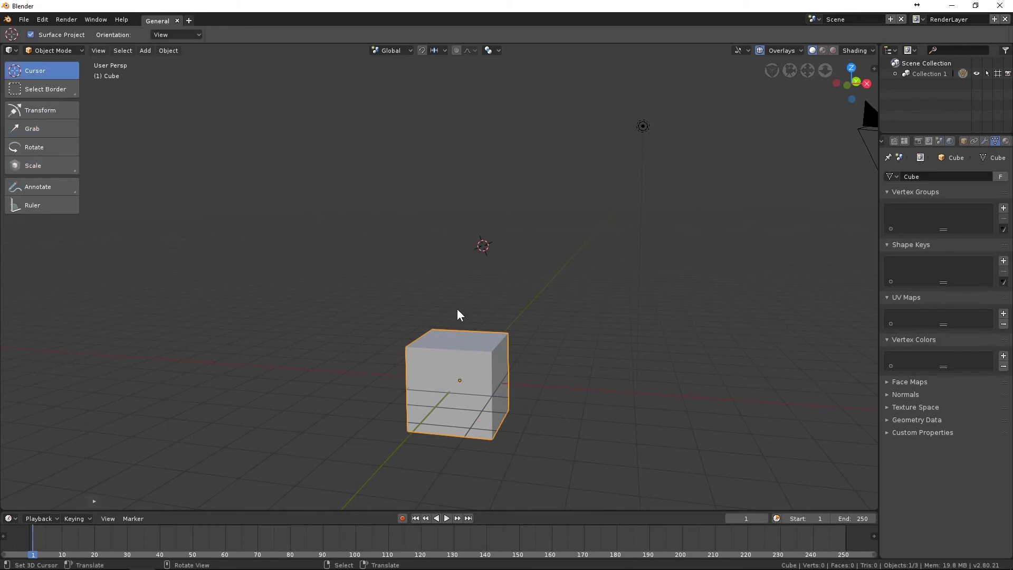
- Try moving the cube freely without an axis constraint, once from a low view and once from a higher view
key(g)
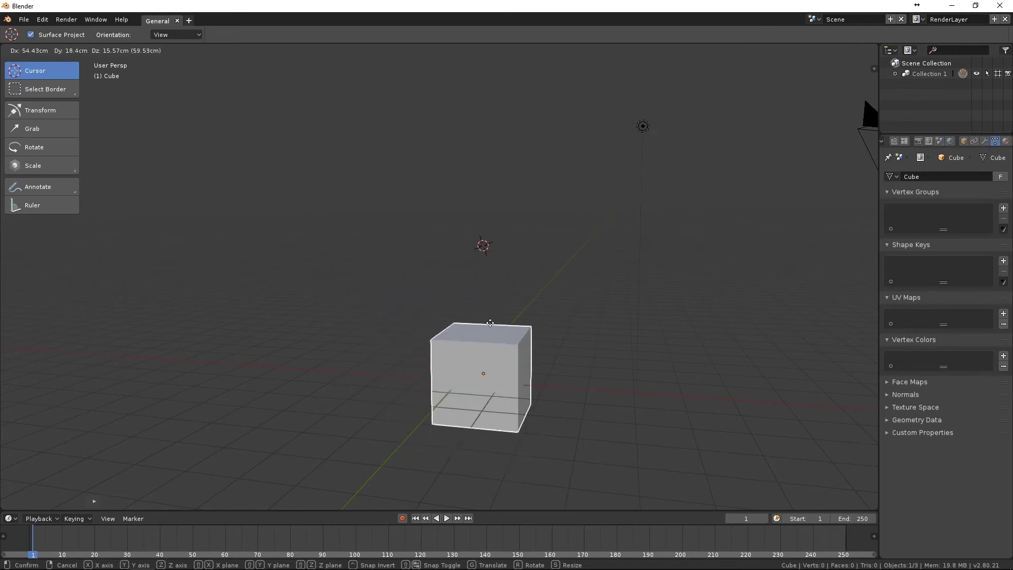
click(501, 300)
mouse_move(500, 299)
middle_down()
mouse_move(453, 342)
mouse_move(493, 322)
mouse_move(499, 305)
middle_up()
key(g)
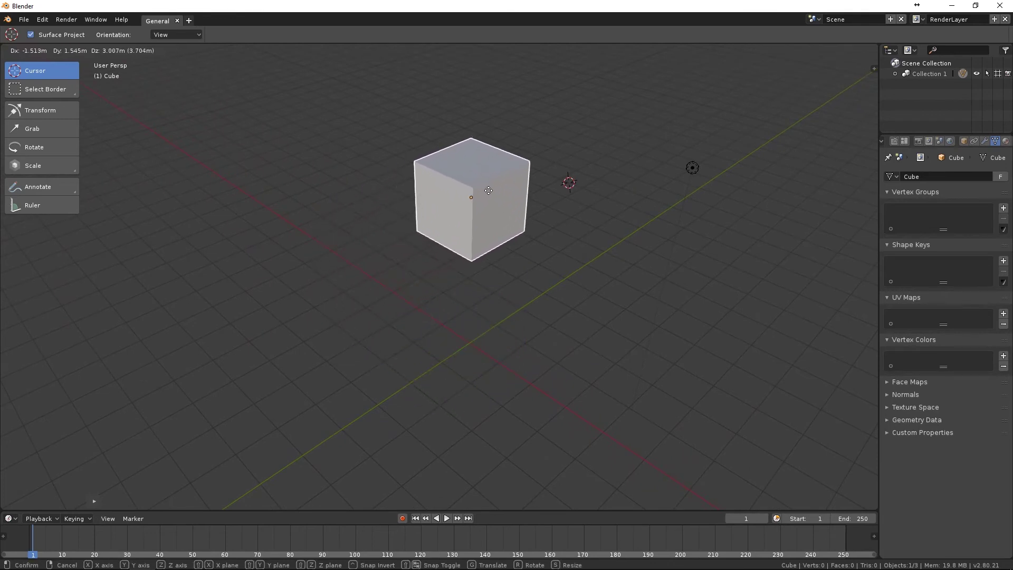
click(496, 152)
middle_drag(505, 170, 576, 248)
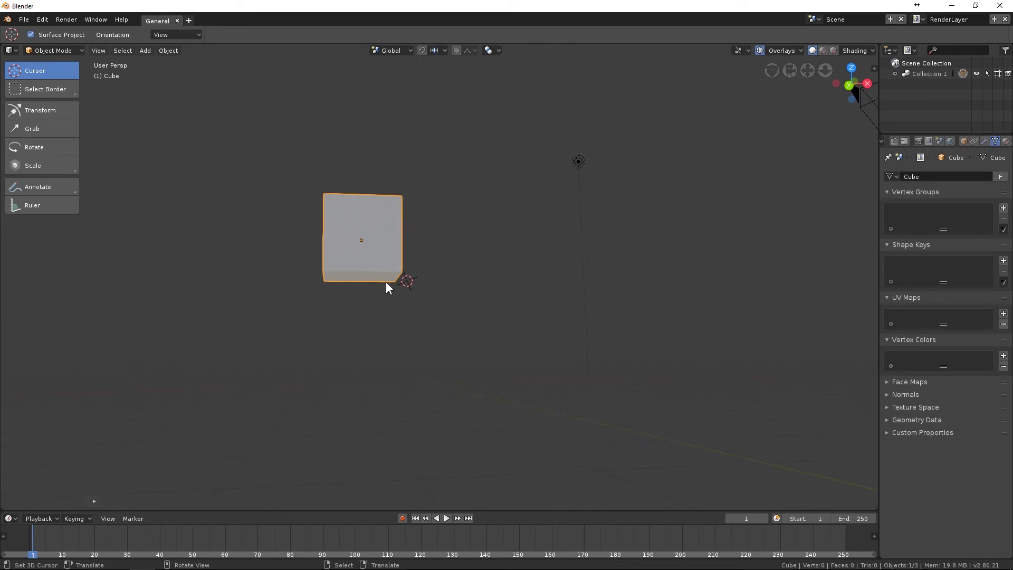
shift+middle_drag(385, 381, 401, 385)
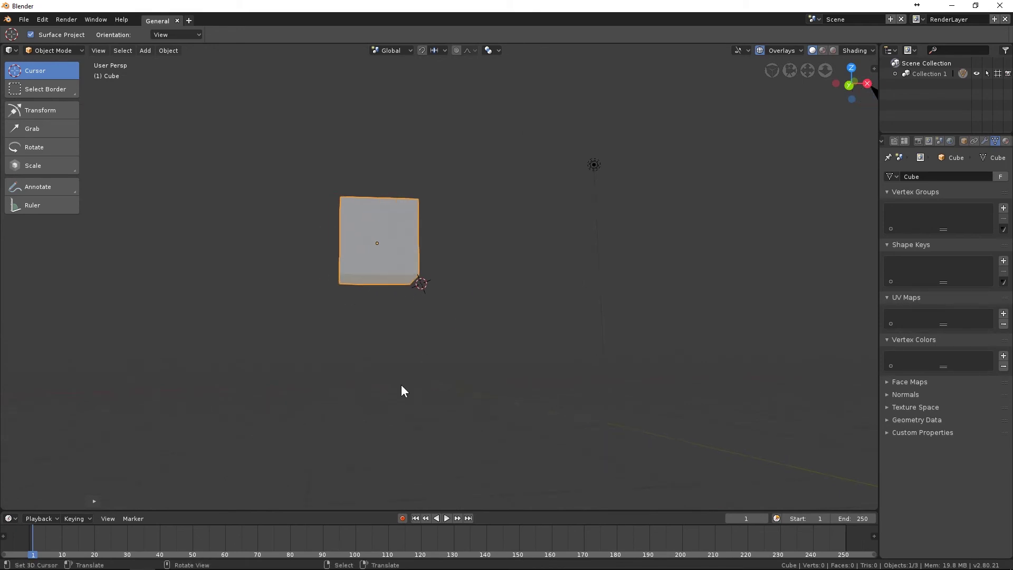
middle_drag(580, 371, 528, 262)
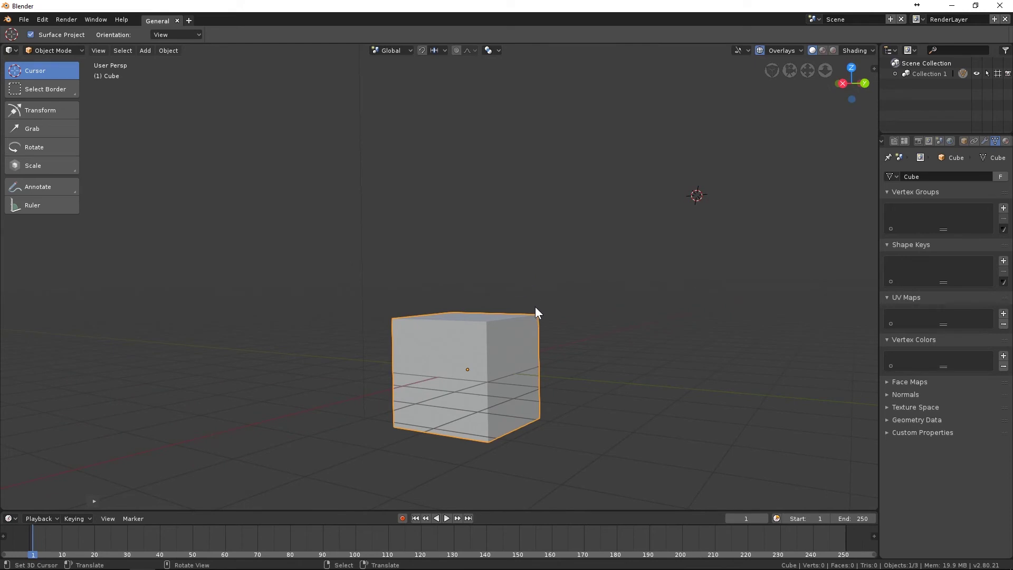
- Try moving the cube constrained to the global Z, X and Y axes in turn
key(g)
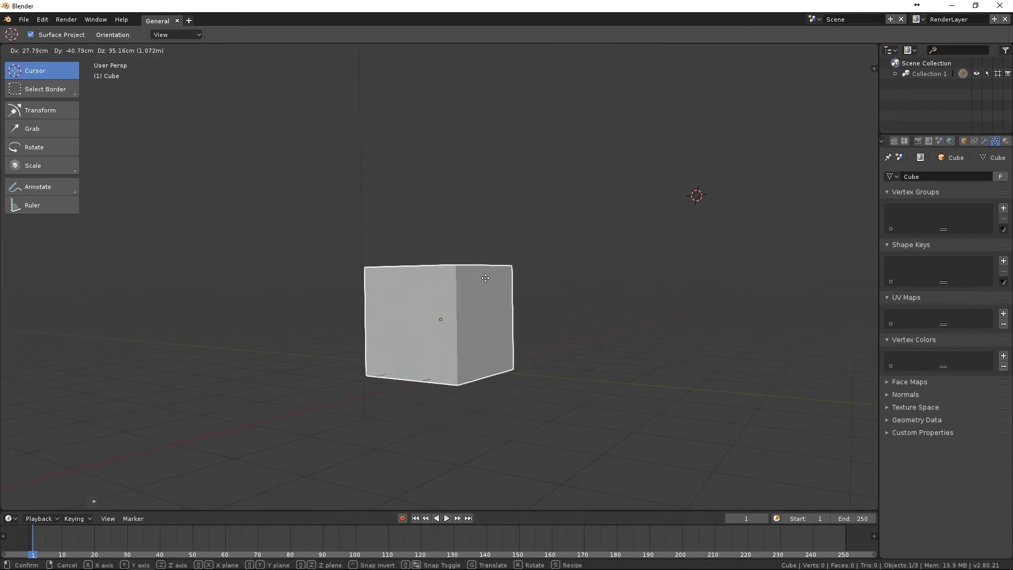
key(z)
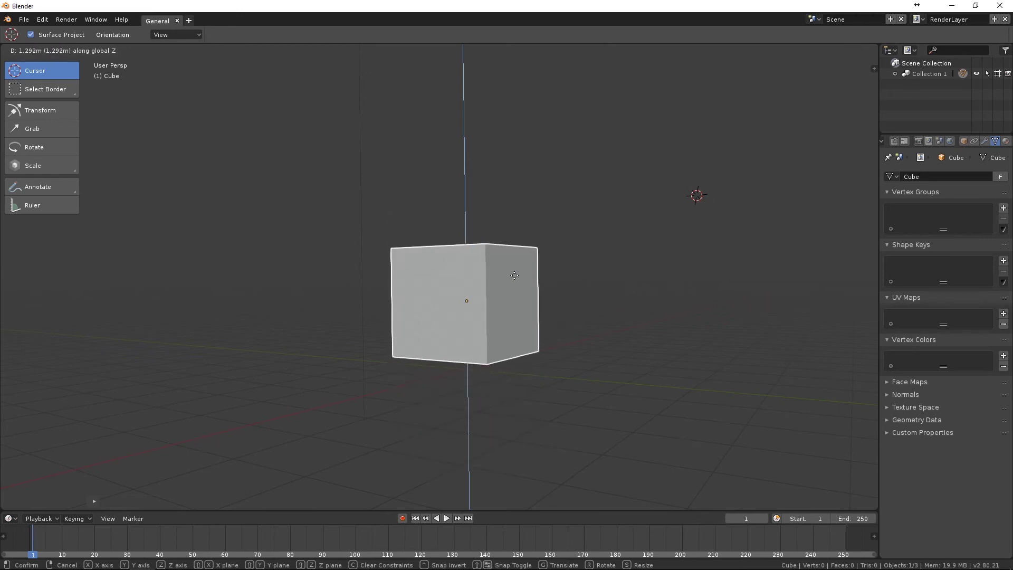
key(x)
key(y)
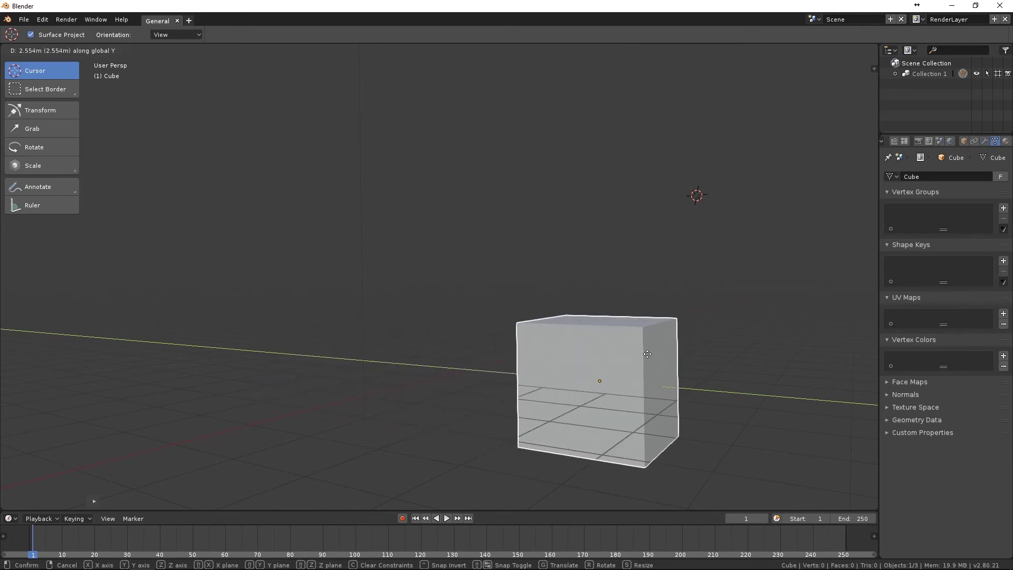
click(627, 296)
middle_drag(626, 295, 524, 263)
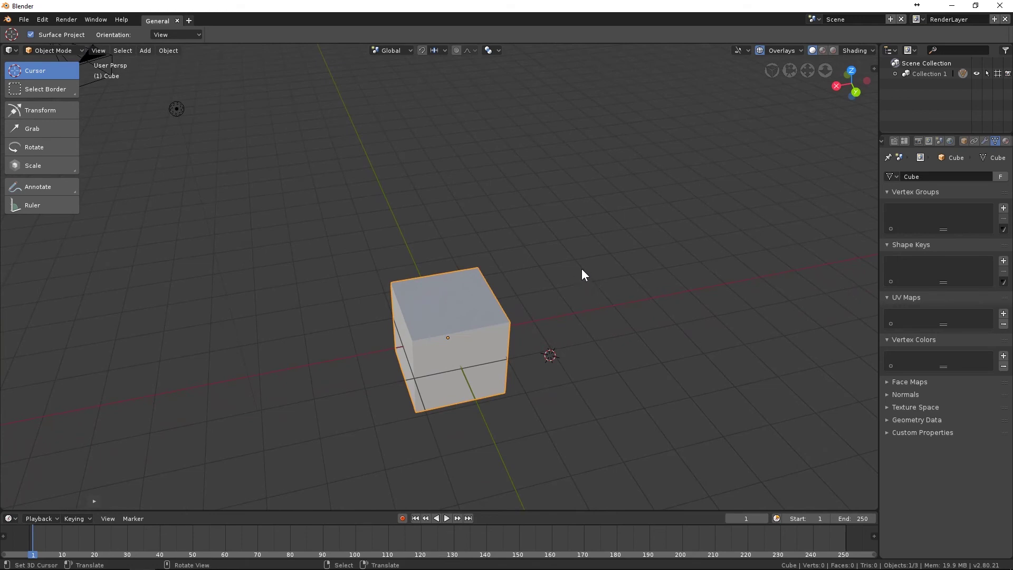
- Try rotating the cube freely and around the global X, Y and Z axes, then cancel the rotation
key(r)
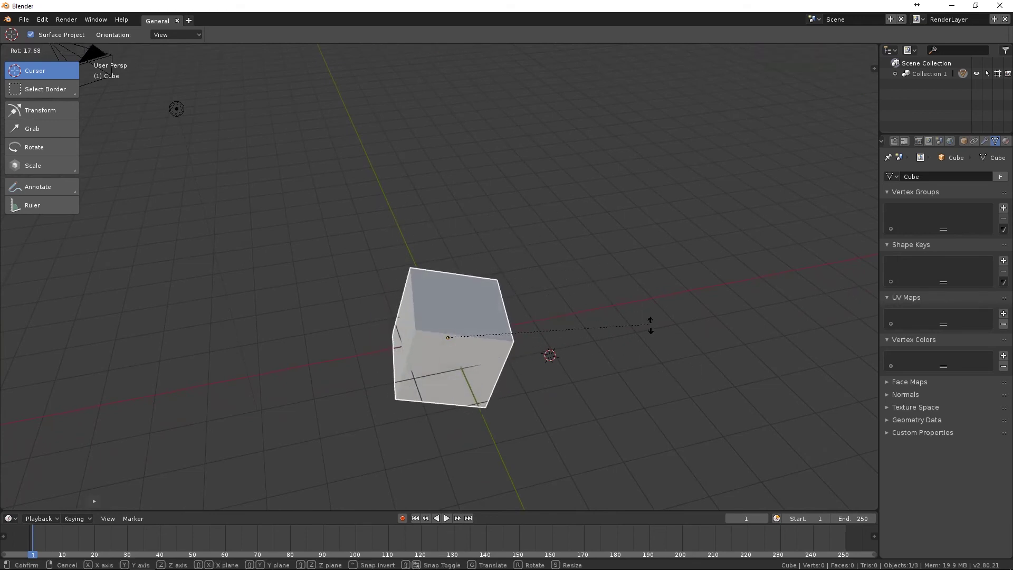
key(x)
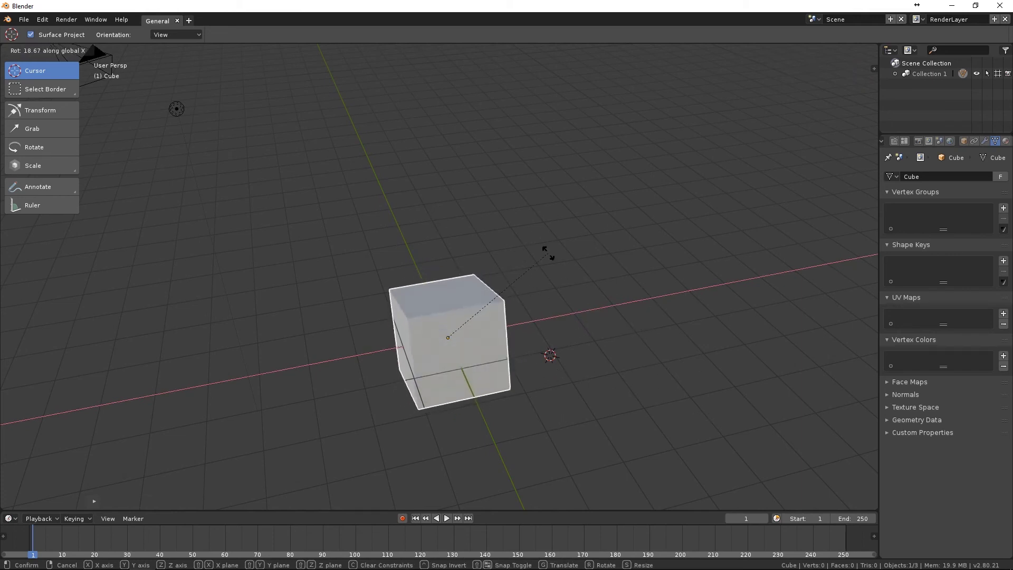
key(y)
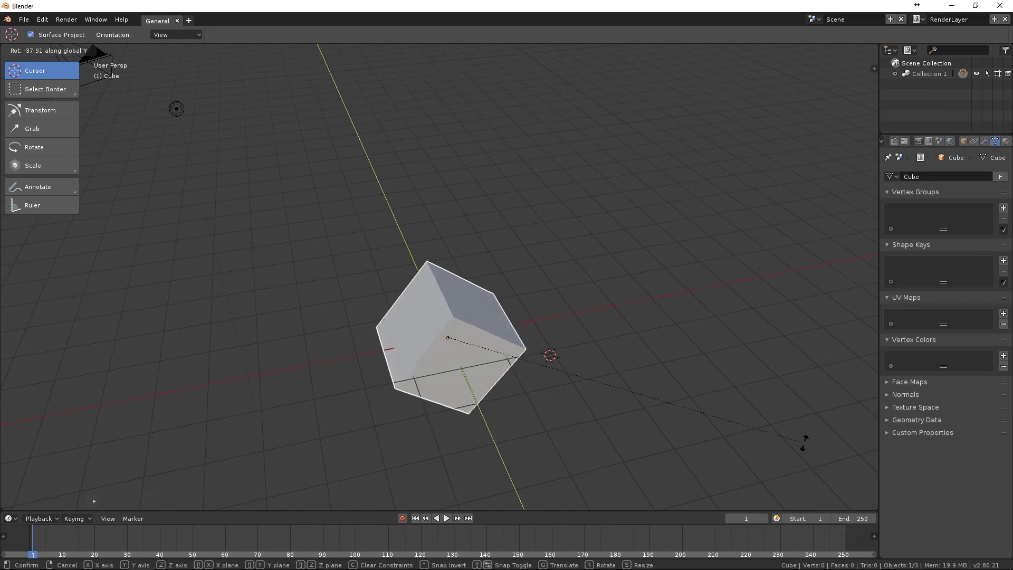
key(z)
right_click(697, 297)
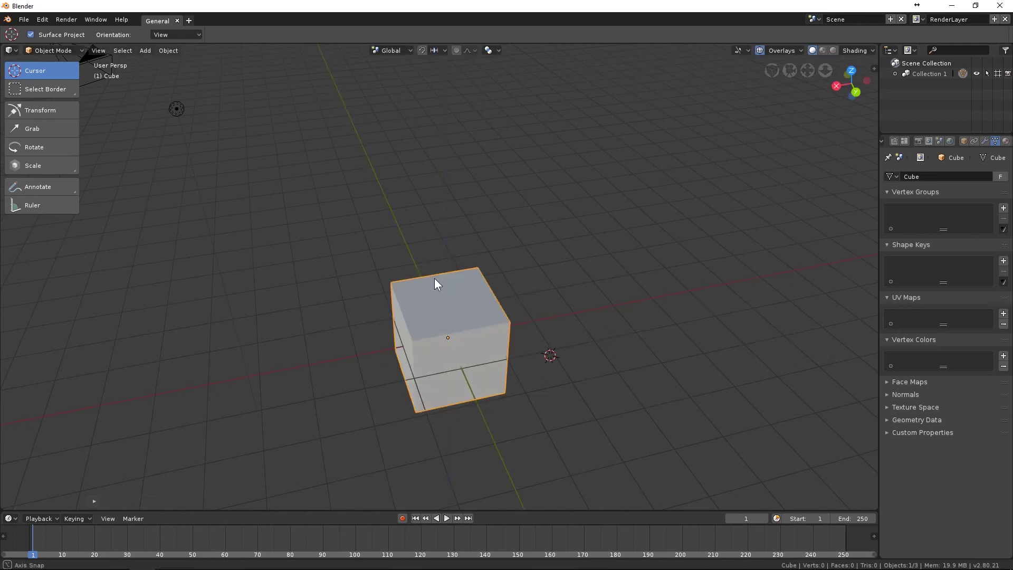
- Try scaling the cube uniformly and along the global Z, X and Y axes in turn
middle_drag(435, 277, 439, 256)
ctrl+middle_drag(484, 300, 545, 242)
shift+middle_drag(567, 275, 579, 248)
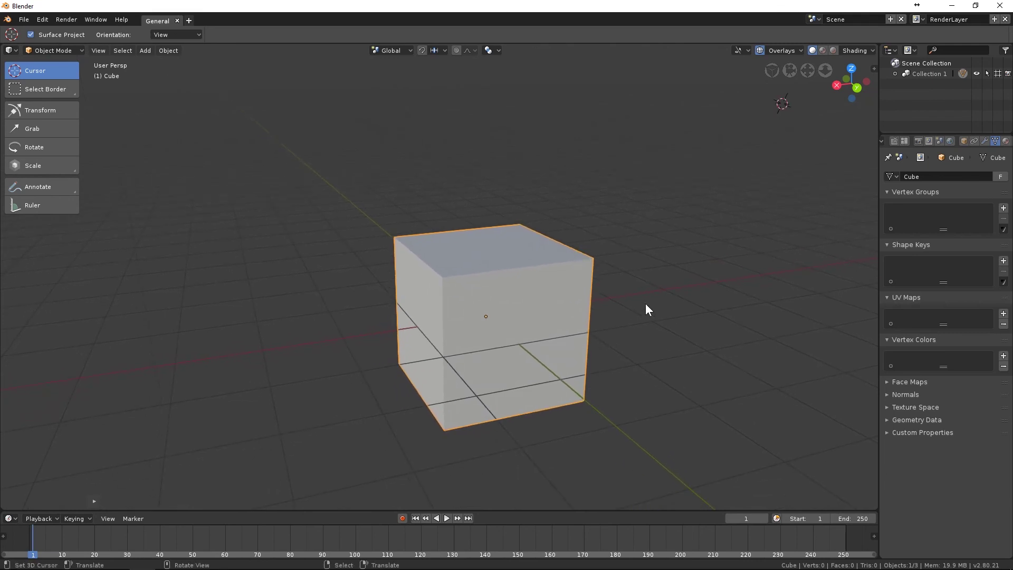
key(s)
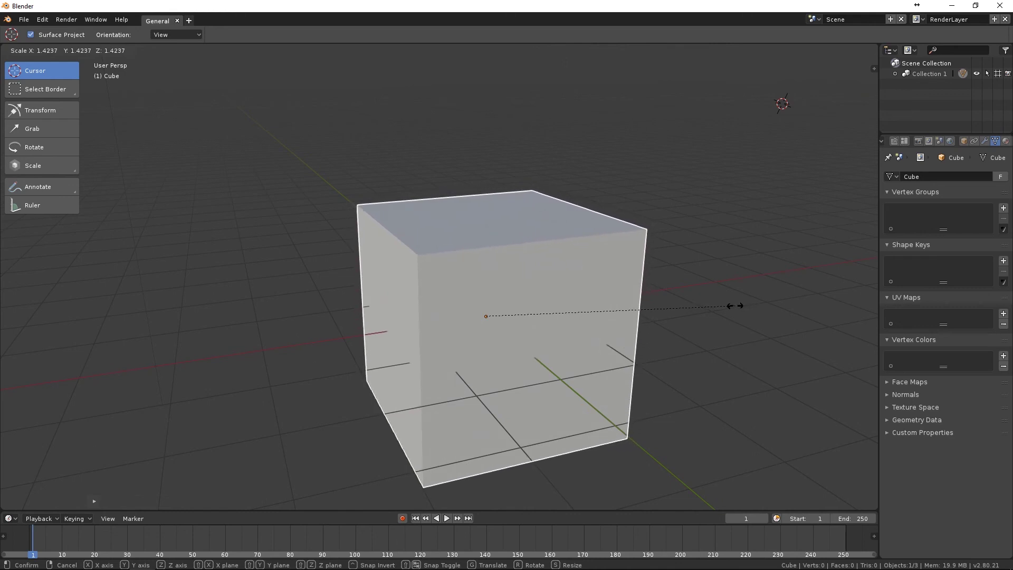
key(z)
key(x)
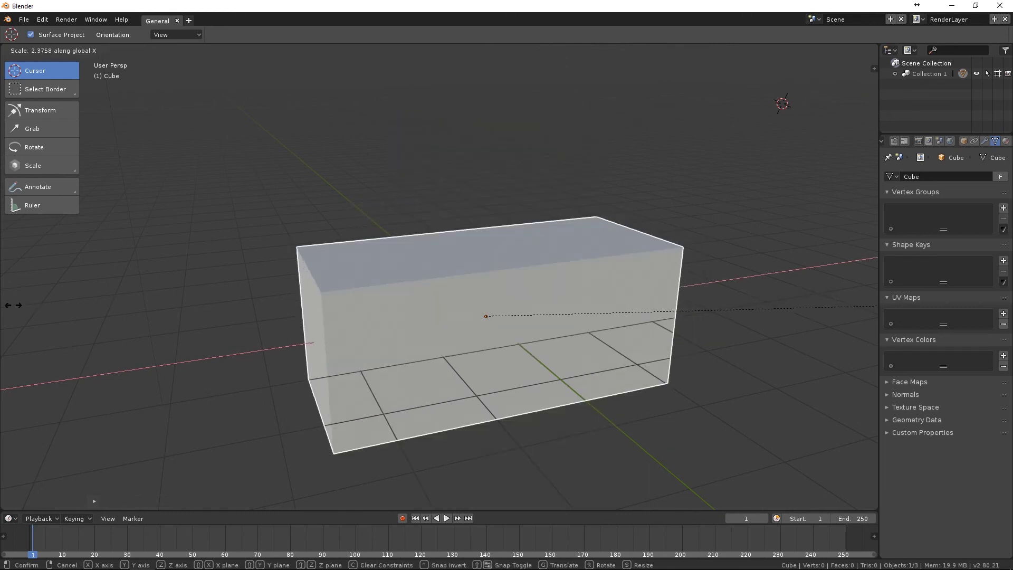
key(y)
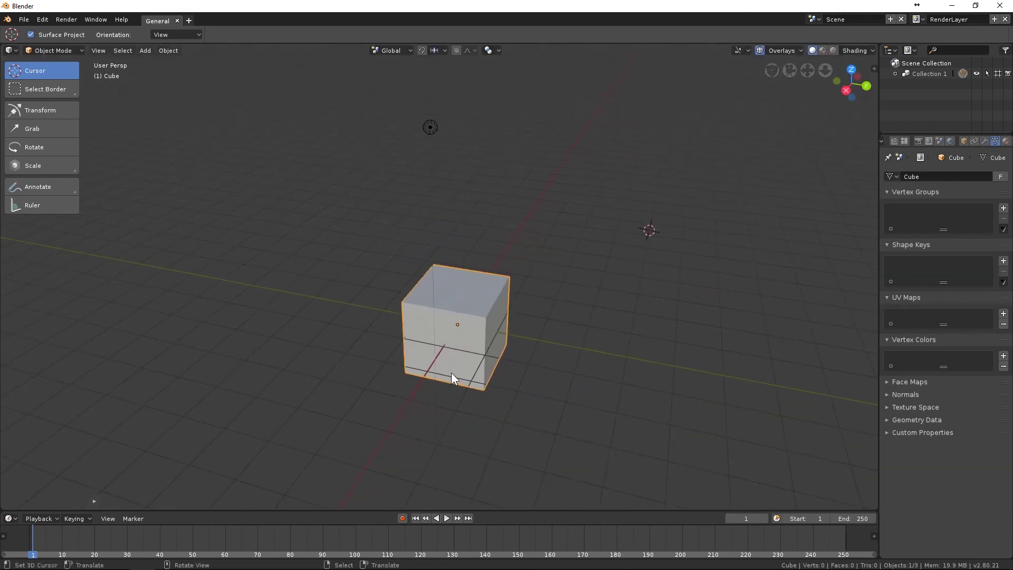
- Switch the cube to Edit Mode and try pulling its selected upper corner vertex up and outward, cancelling the move
middle_drag(451, 372, 394, 365)
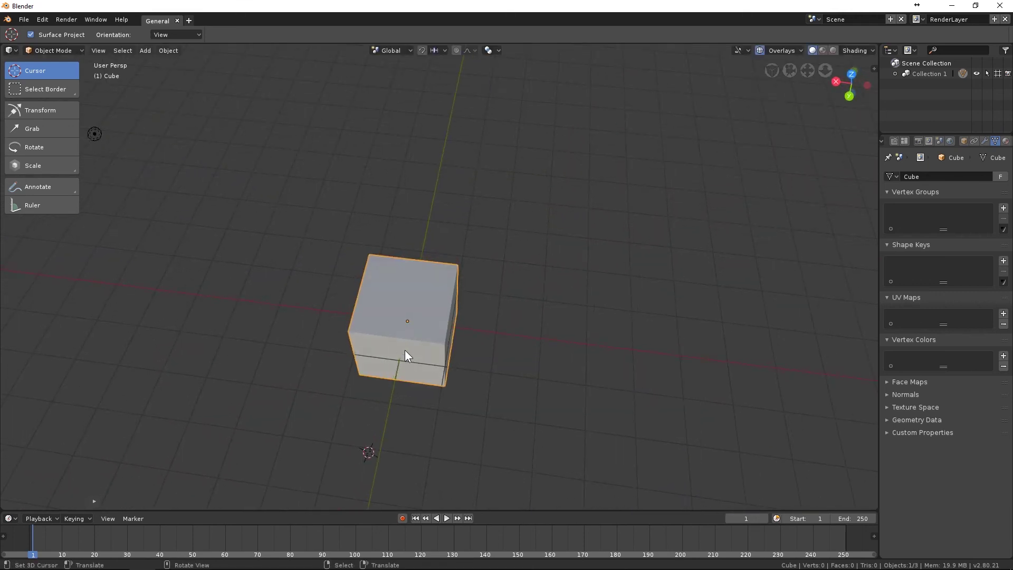
middle_drag(404, 352, 507, 348)
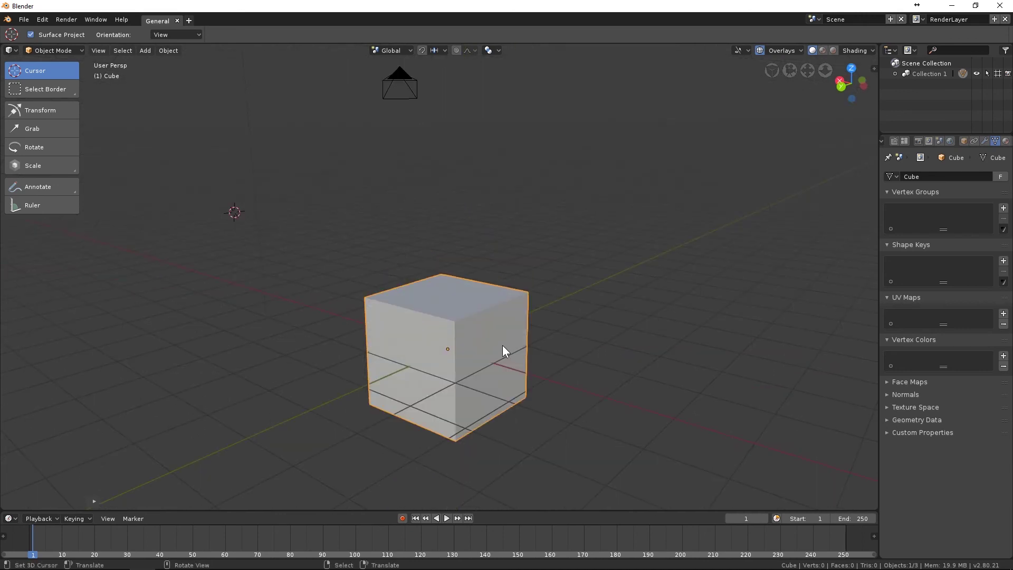
mouse_move(495, 349)
middle_down()
mouse_move(482, 375)
mouse_move(453, 368)
mouse_move(476, 354)
middle_up()
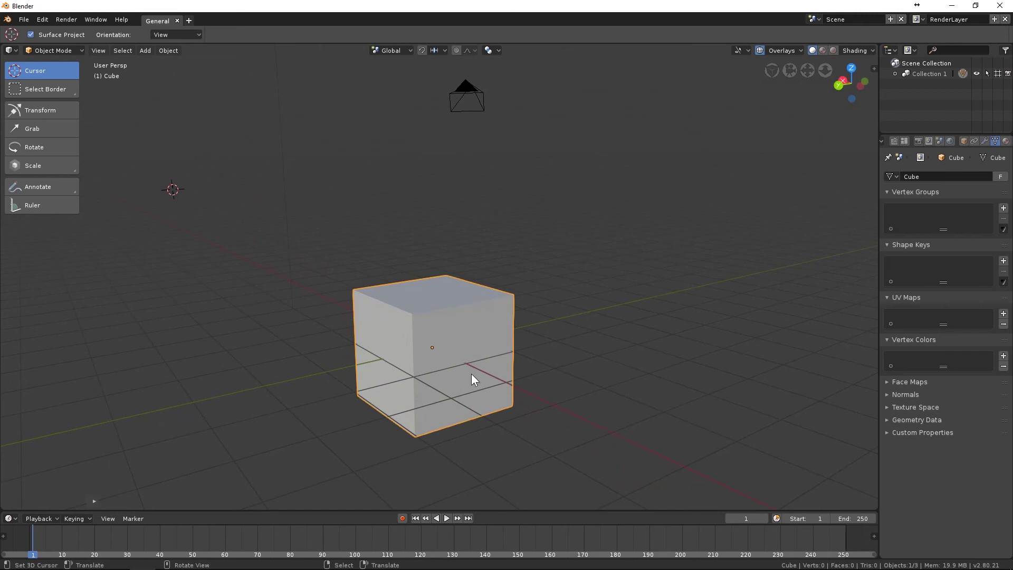
click(70, 50)
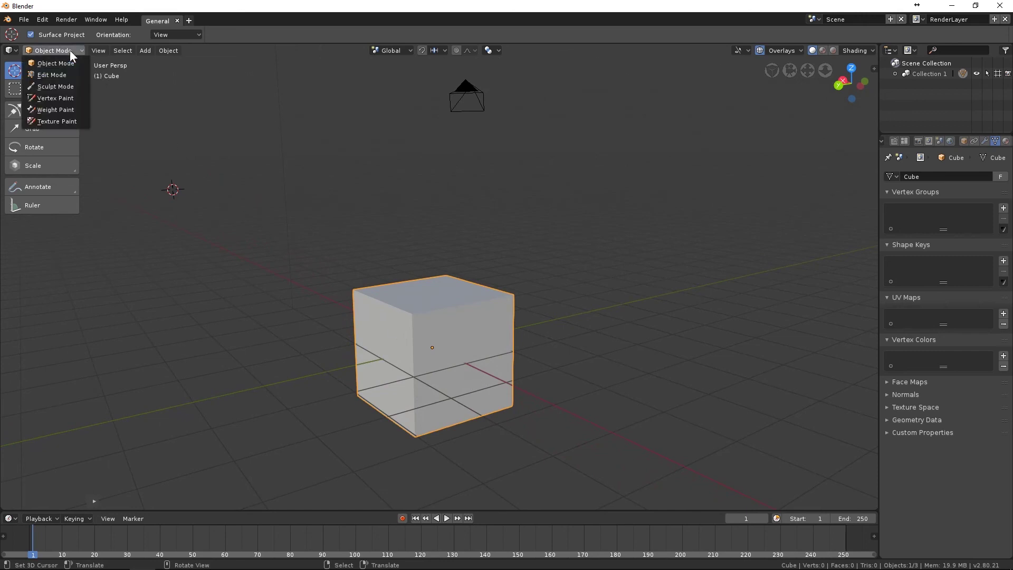
click(70, 75)
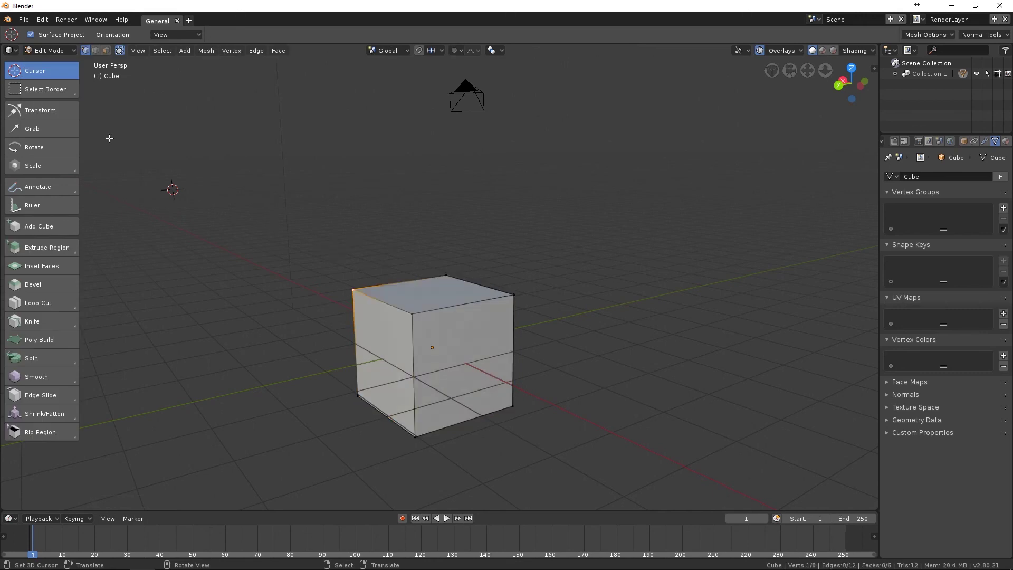
drag(353, 290, 298, 193)
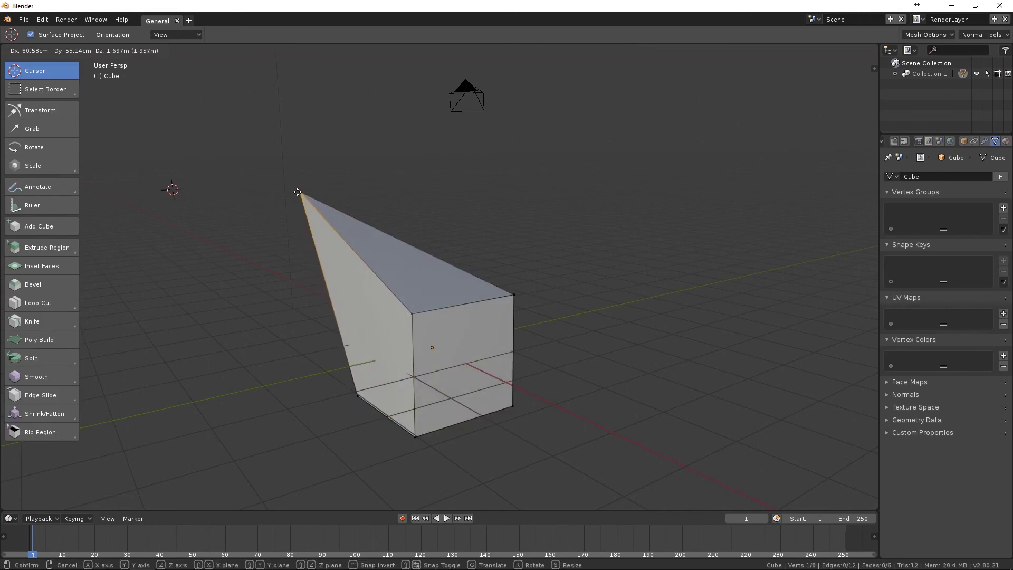
right_click(286, 198)
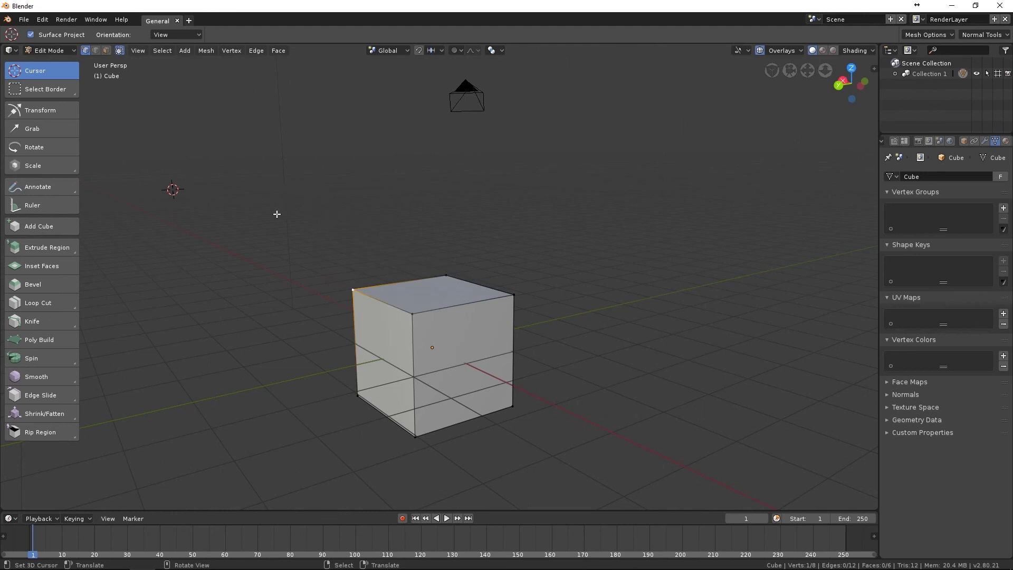